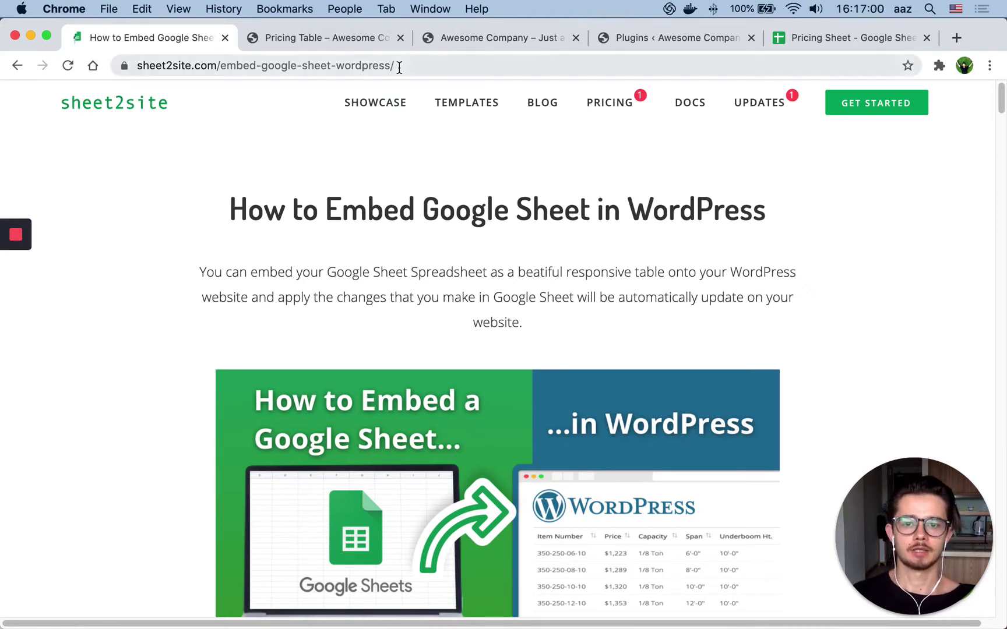
Switch to the 'Pricing Table – Awesome Company' tab and review its embedded pricing table
click(296, 45)
scroll(418, 317, up, 2)
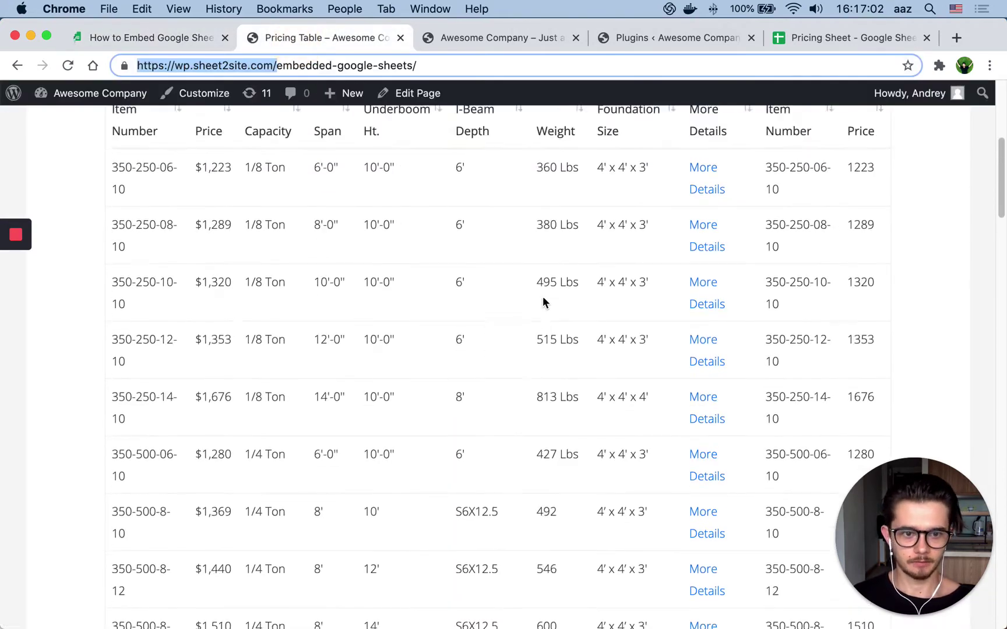
scroll(543, 298, up, 5)
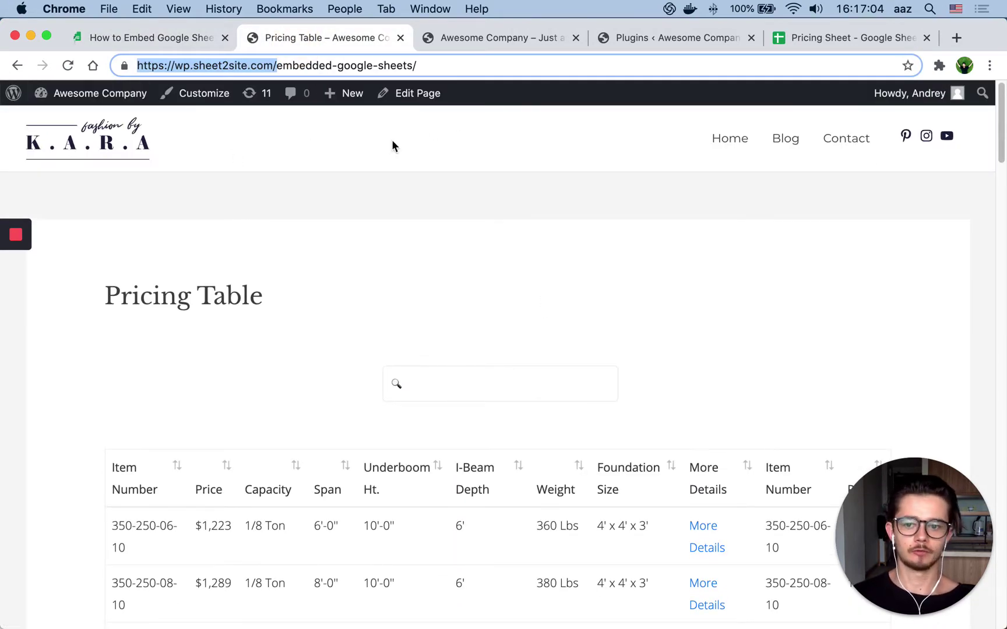
scroll(697, 289, down, 1)
scroll(698, 290, down, 4)
scroll(698, 289, down, 3)
scroll(438, 236, down, 2)
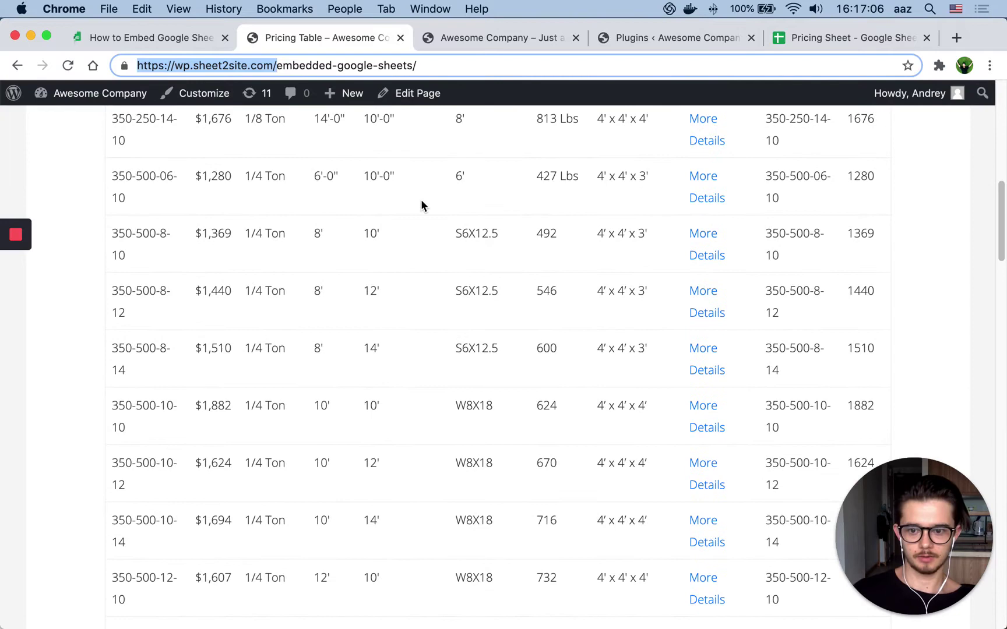
scroll(453, 201, down, 3)
scroll(453, 202, down, 4)
scroll(453, 201, down, 4)
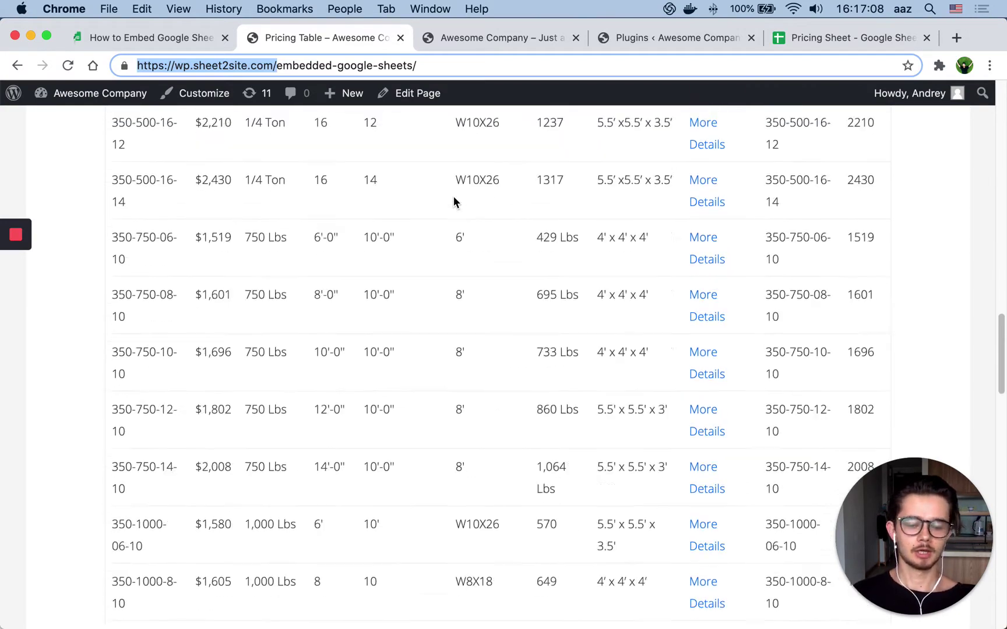
scroll(453, 202, down, 3)
scroll(645, 134, up, 6)
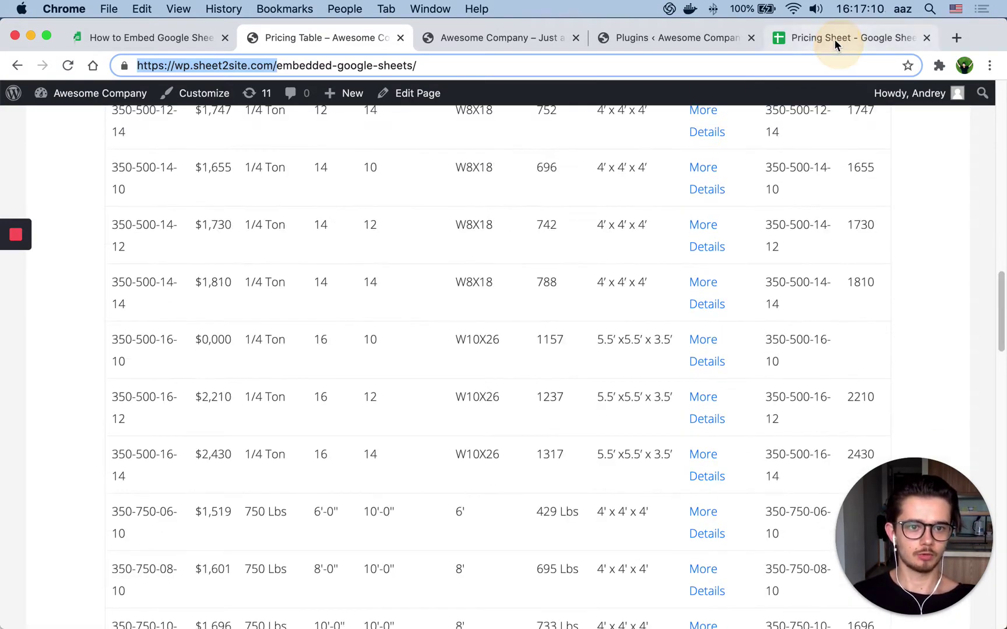
Switch to the 'Pricing Sheet' spreadsheet and browse its item, price and spec rows
click(834, 40)
click(600, 204)
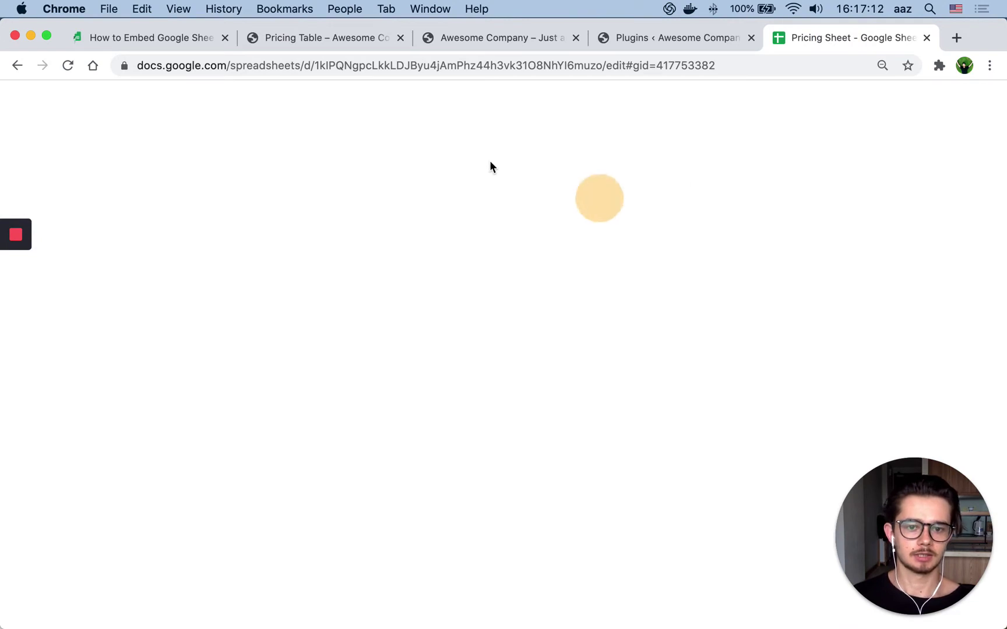
scroll(459, 347, down, 3)
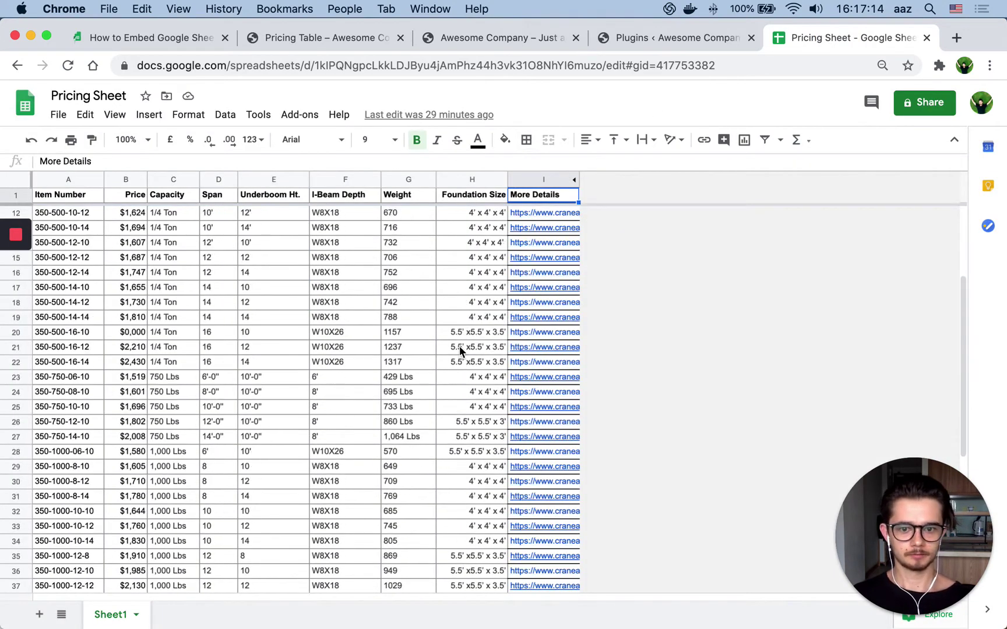
scroll(456, 346, up, 3)
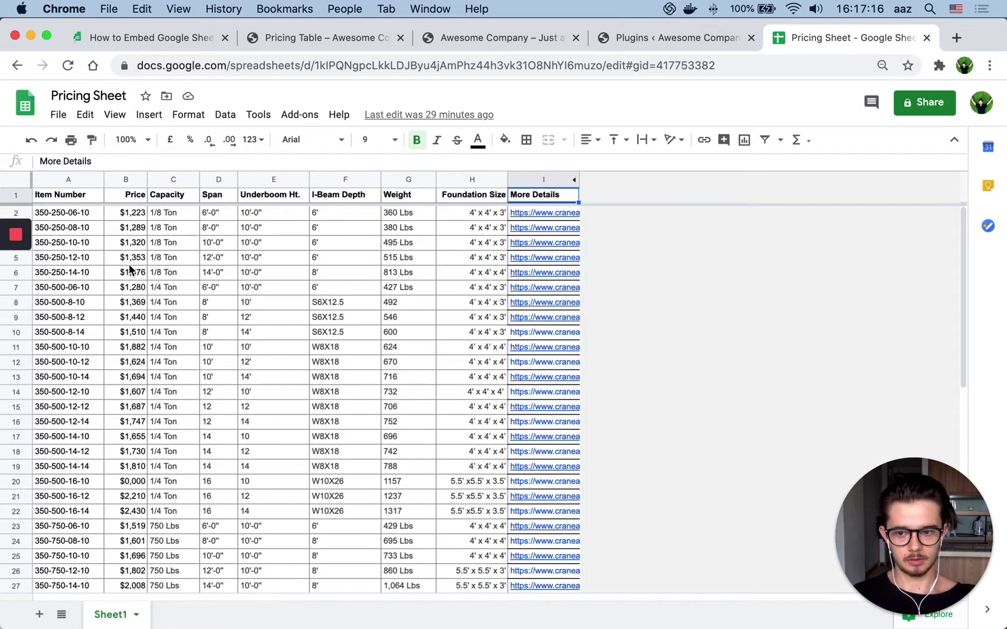
mouse_move(544, 302)
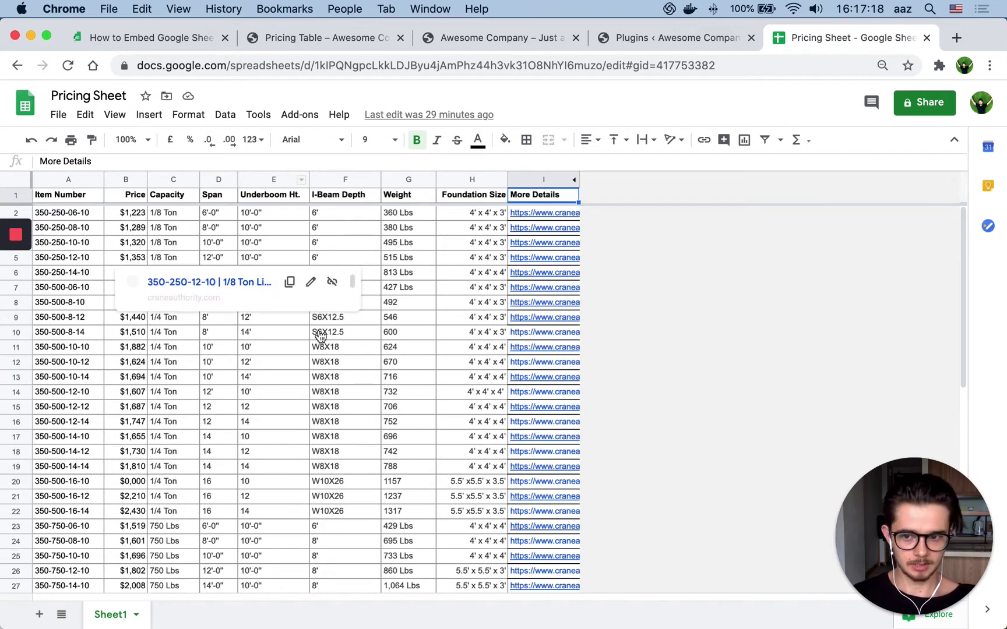
Compare the Pricing Table and Awesome Company tabs, then close the Pricing Table tab
click(305, 38)
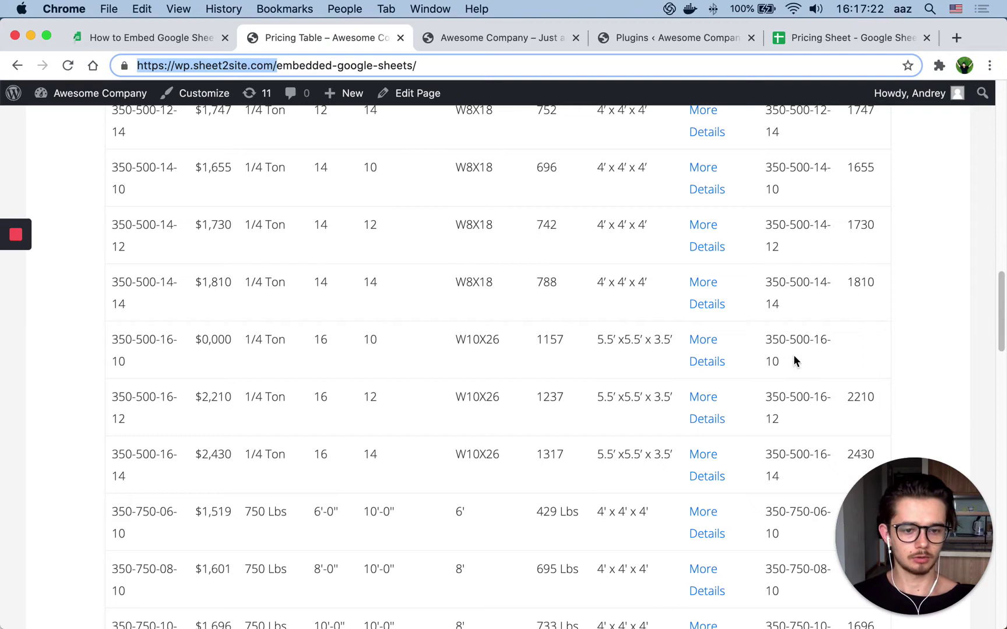
scroll(707, 386, up, 10)
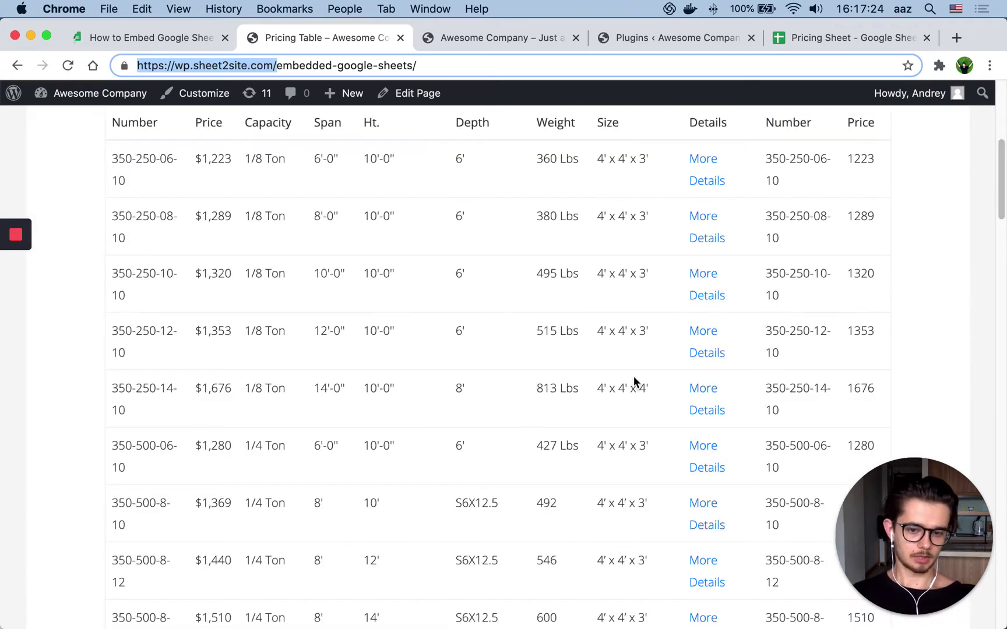
scroll(790, 334, up, 5)
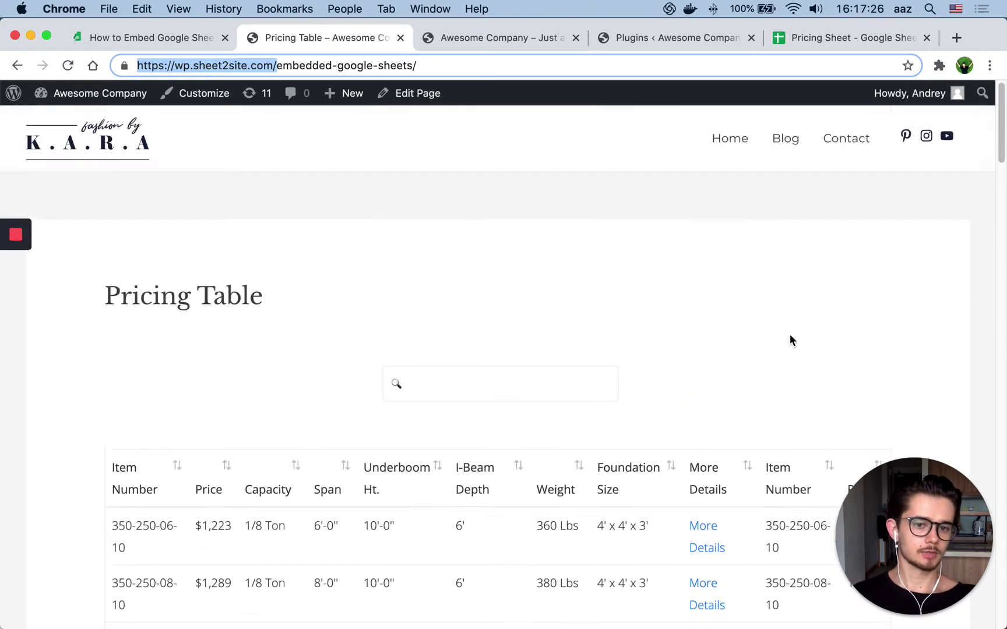
scroll(789, 330, down, 3)
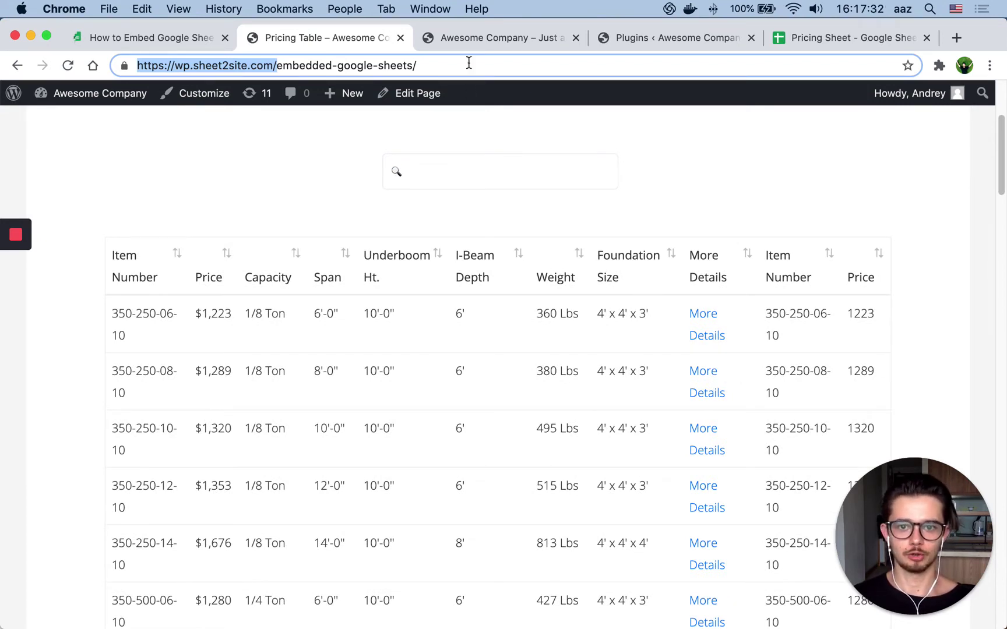
click(471, 42)
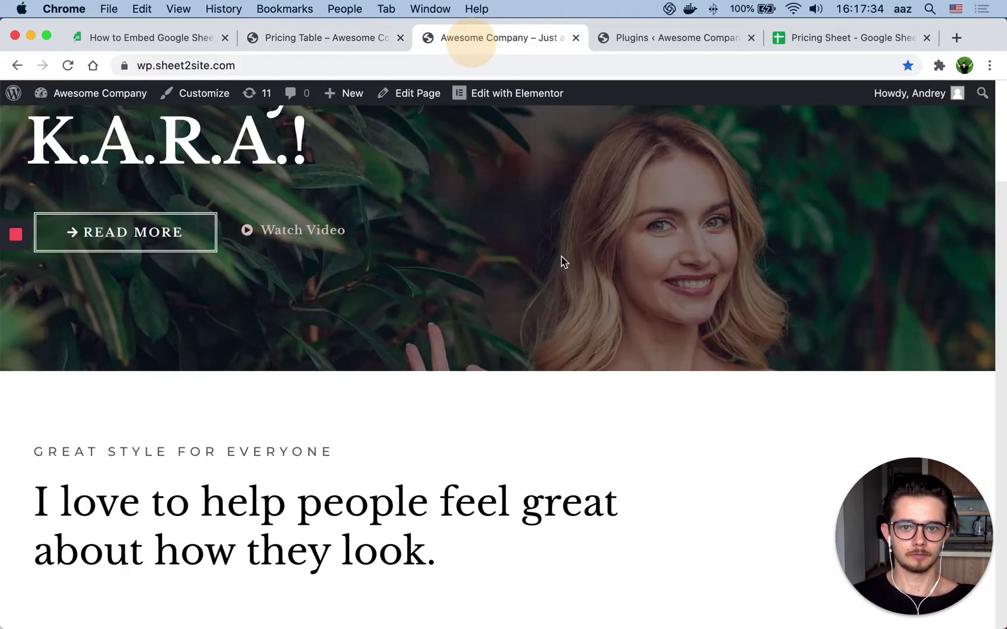
scroll(630, 281, down, 3)
scroll(629, 282, down, 10)
scroll(629, 281, up, 3)
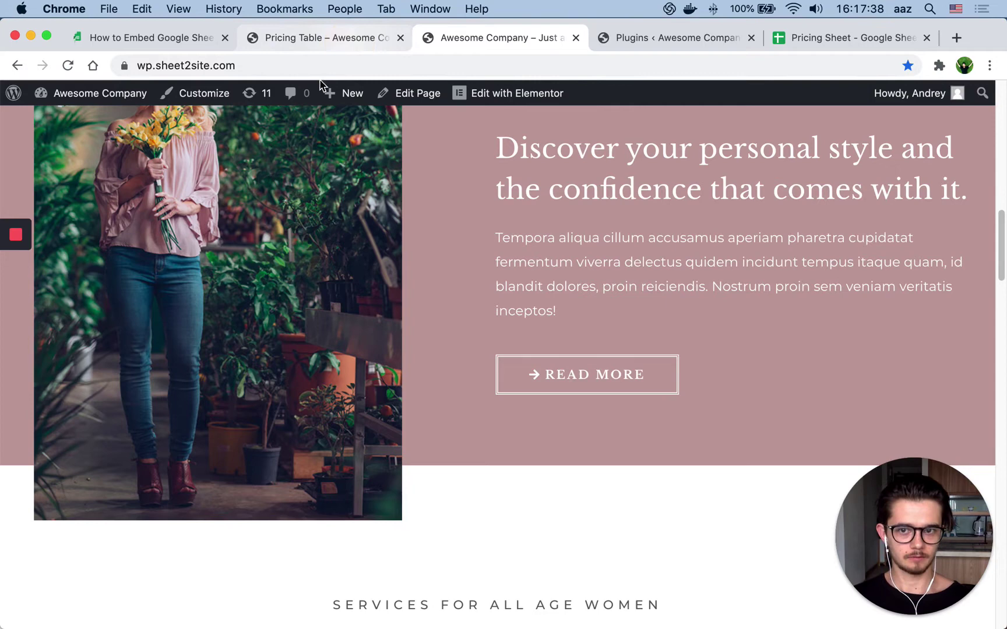
click(339, 39)
scroll(585, 440, down, 15)
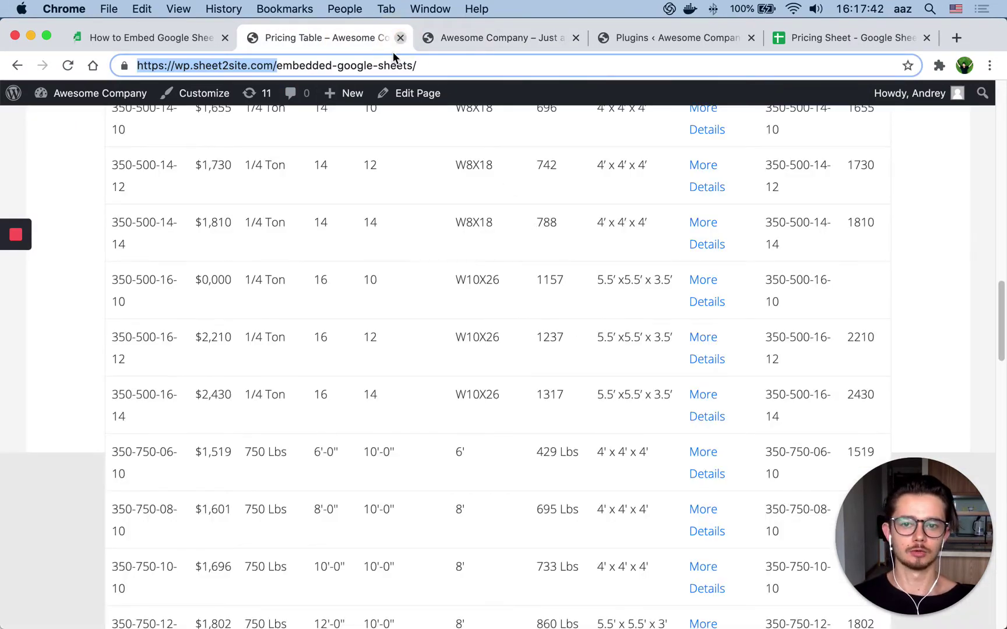
click(400, 37)
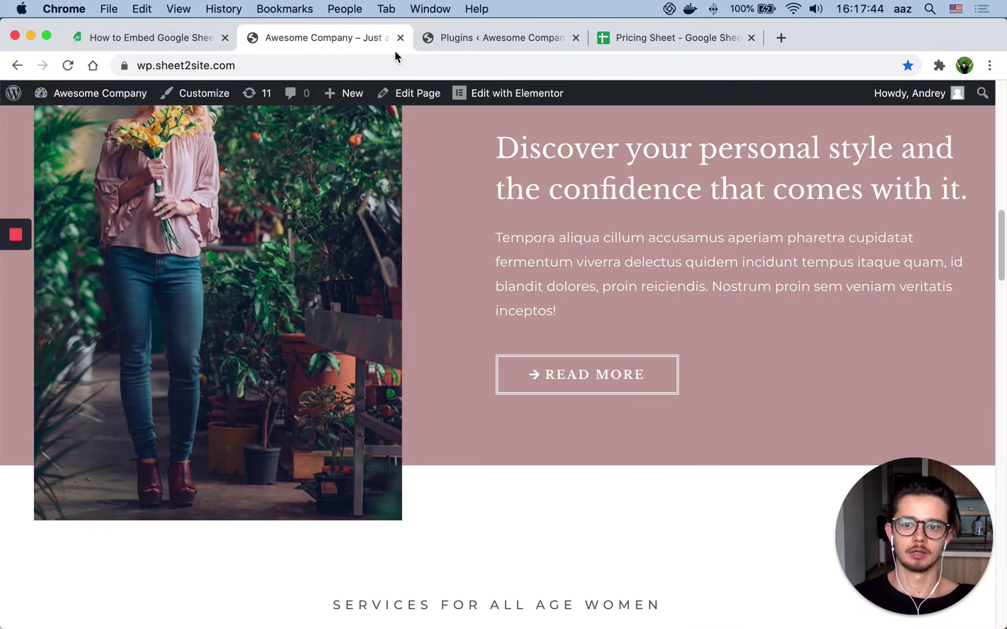
Search the plugin directory for 'sheet2site' and install the Sheet2Site plugin
click(398, 38)
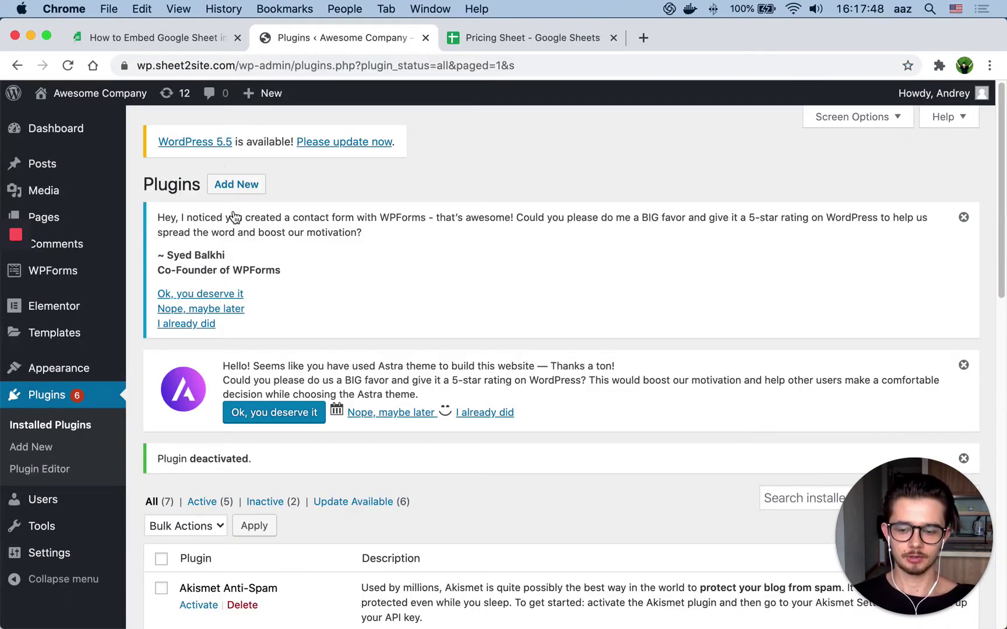
scroll(346, 279, down, 5)
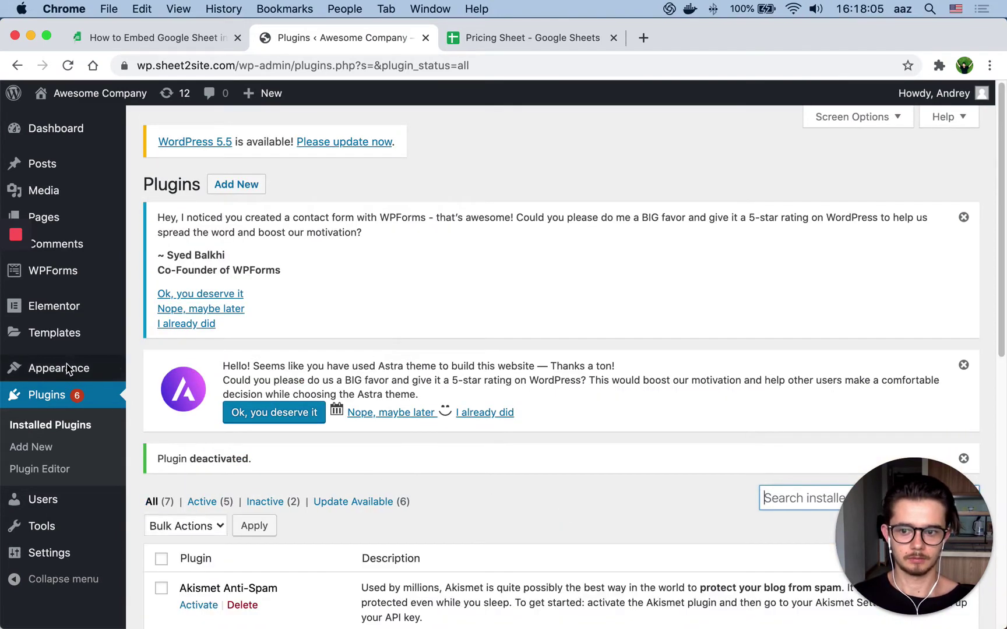
click(48, 448)
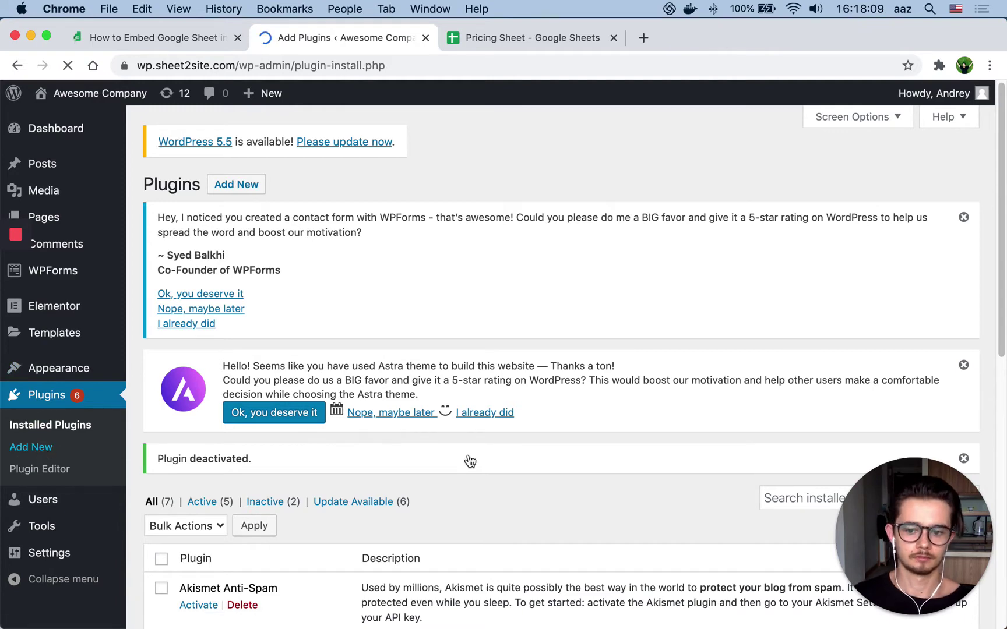
scroll(868, 436, down, 4)
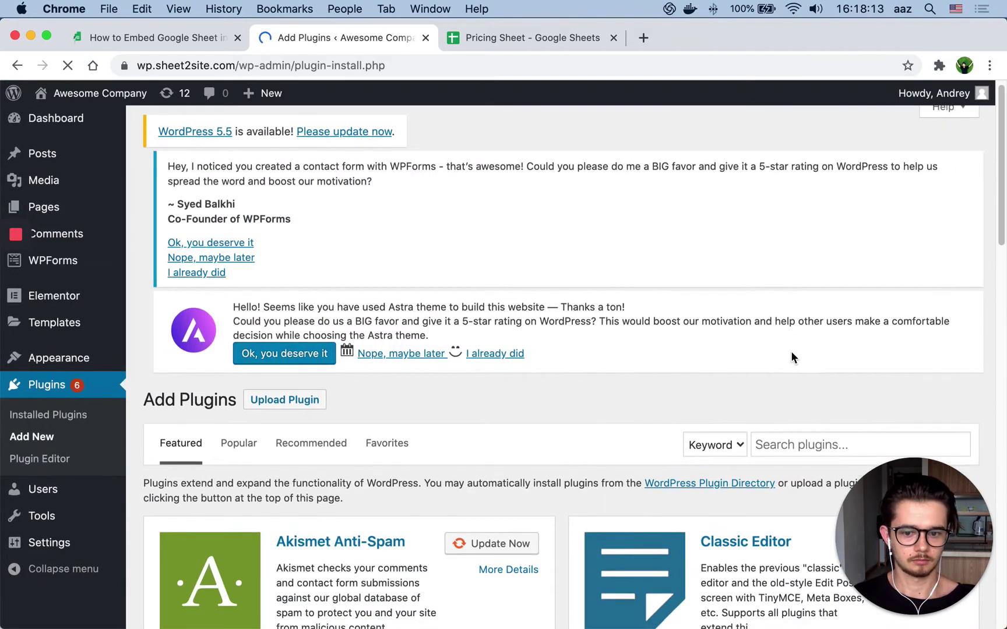
scroll(791, 339, down, 5)
click(796, 245)
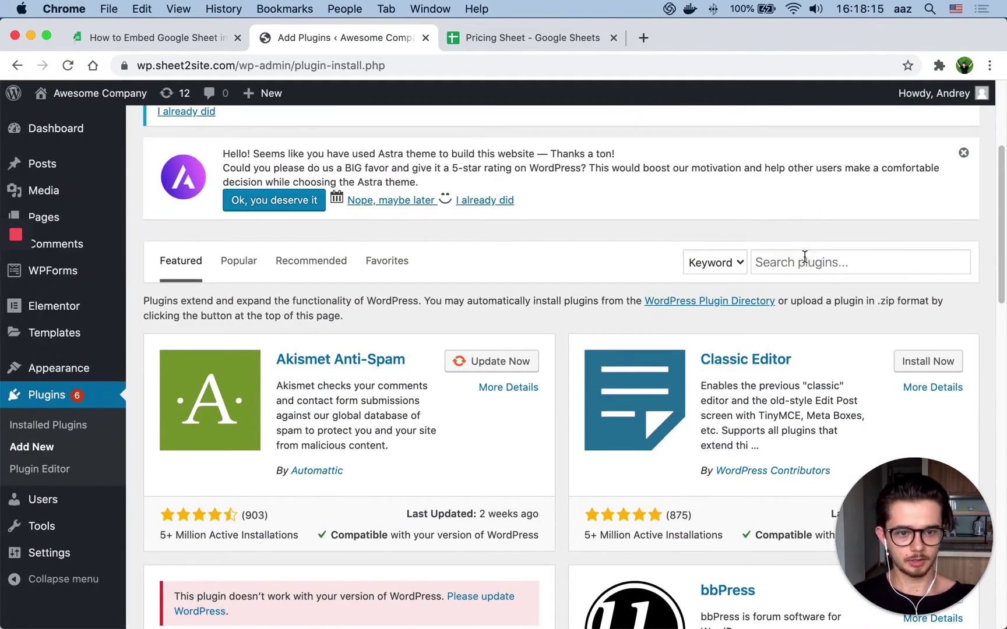
text(sehet2sit)
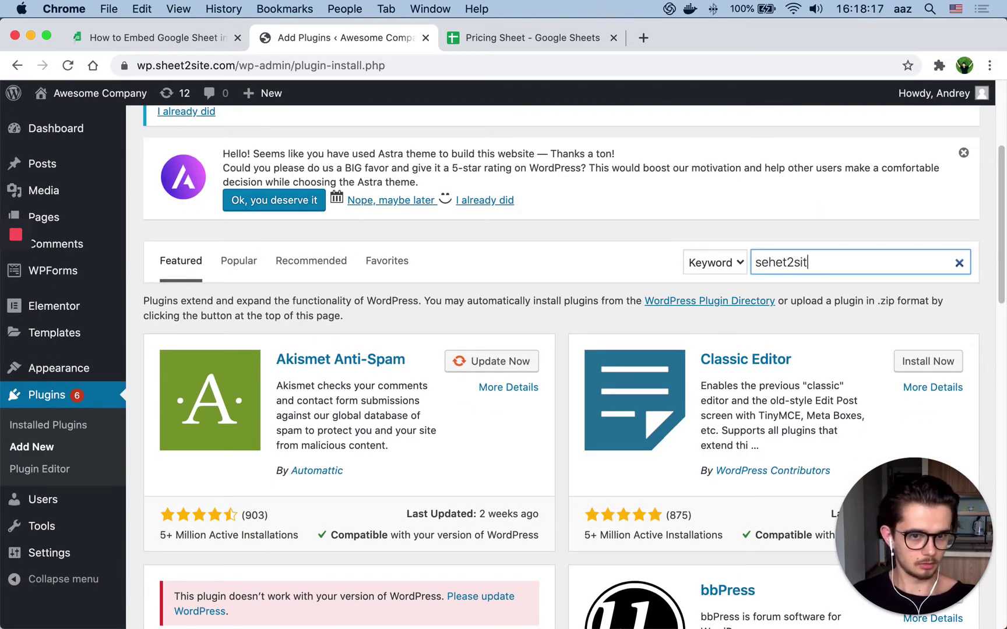
key(BackSpace)
key(BackSpace)
key(BackSpace)
key(BackSpace)
key(BackSpace)
text(et)
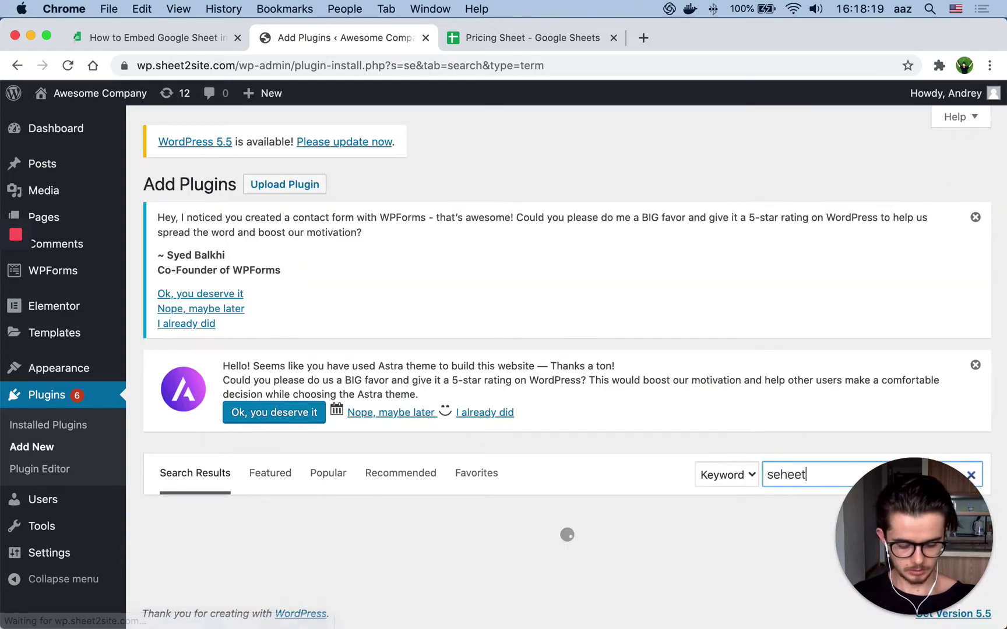
key(super+a)
text(sh)
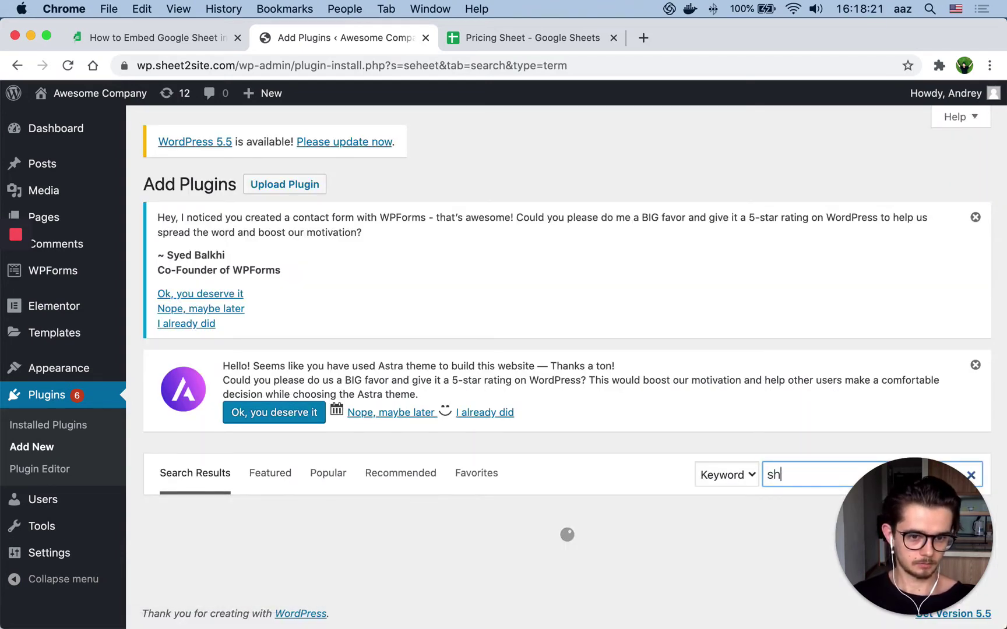
text(eet2i)
text(site)
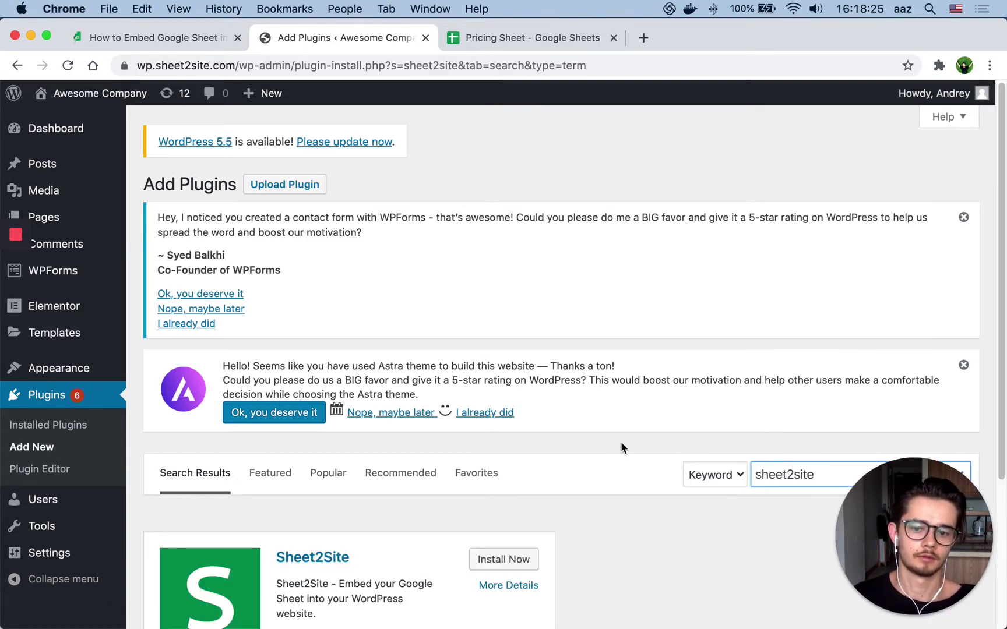
scroll(620, 447, down, 5)
click(486, 364)
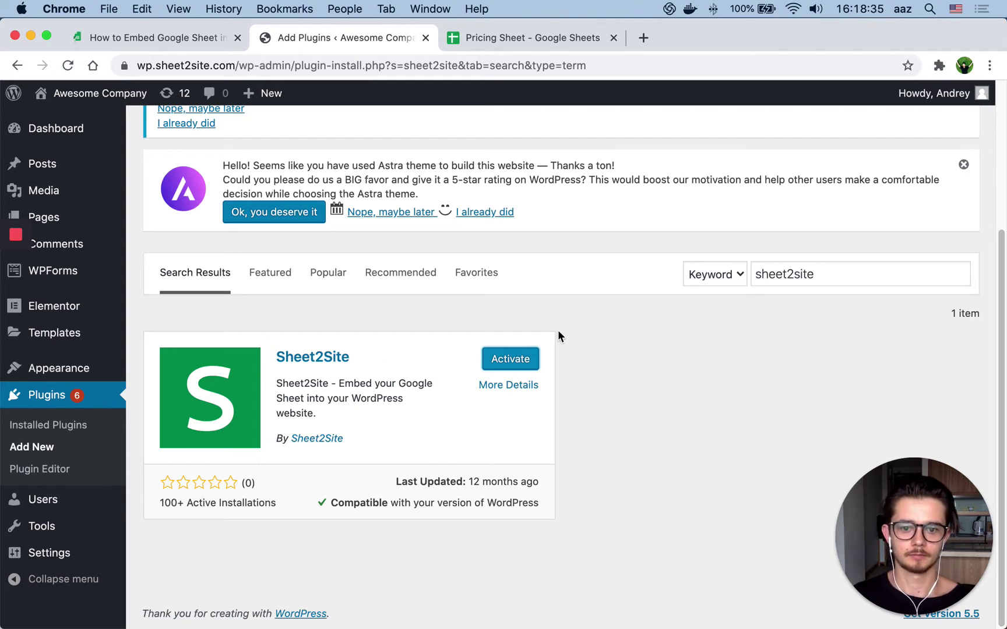
Activate Sheet2Site from its plugin card
click(524, 361)
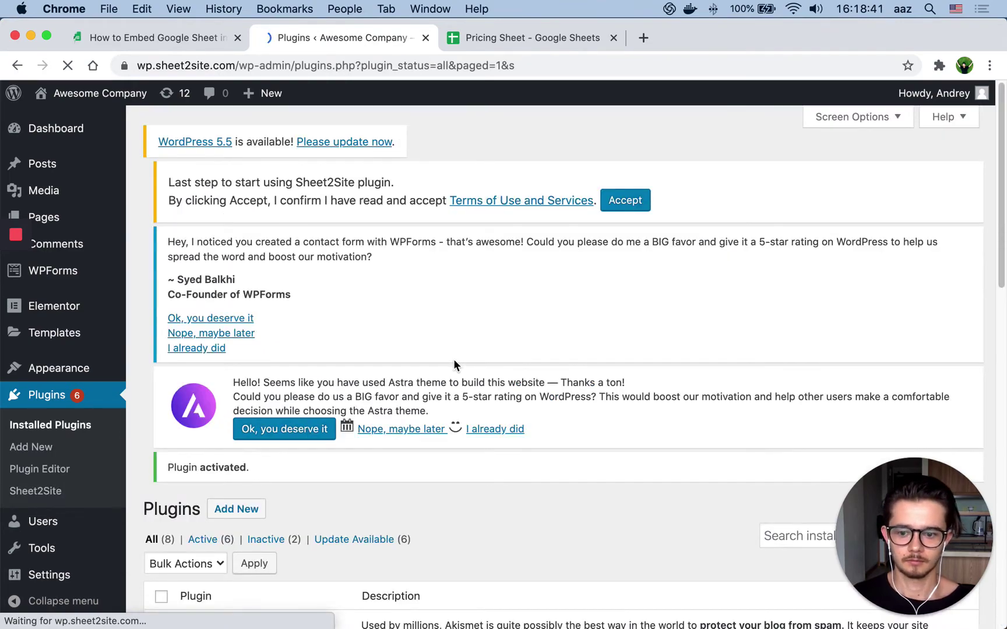
scroll(453, 359, down, 3)
scroll(453, 359, down, 2)
scroll(454, 374, down, 4)
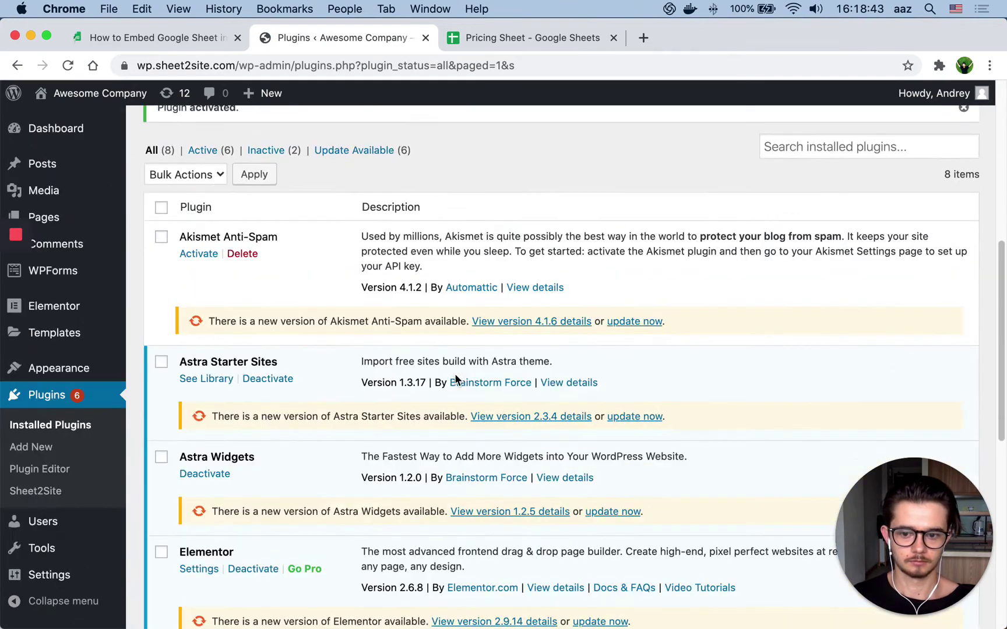
scroll(455, 373, down, 3)
scroll(455, 374, up, 4)
scroll(455, 374, up, 5)
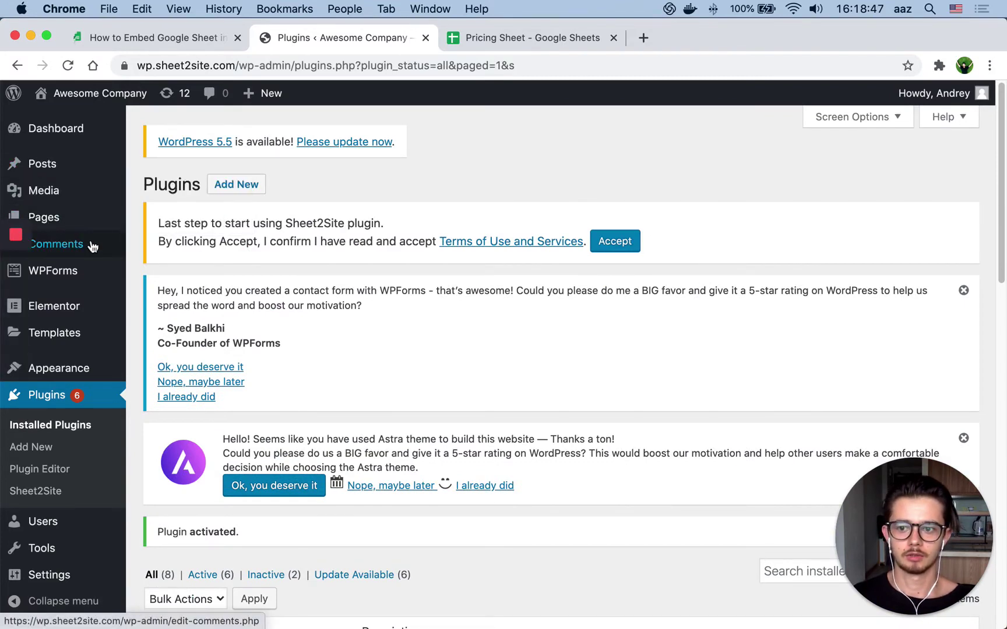
Create a new page titled 'Pricing' with an empty body block, then return to the Pricing Sheet
click(43, 217)
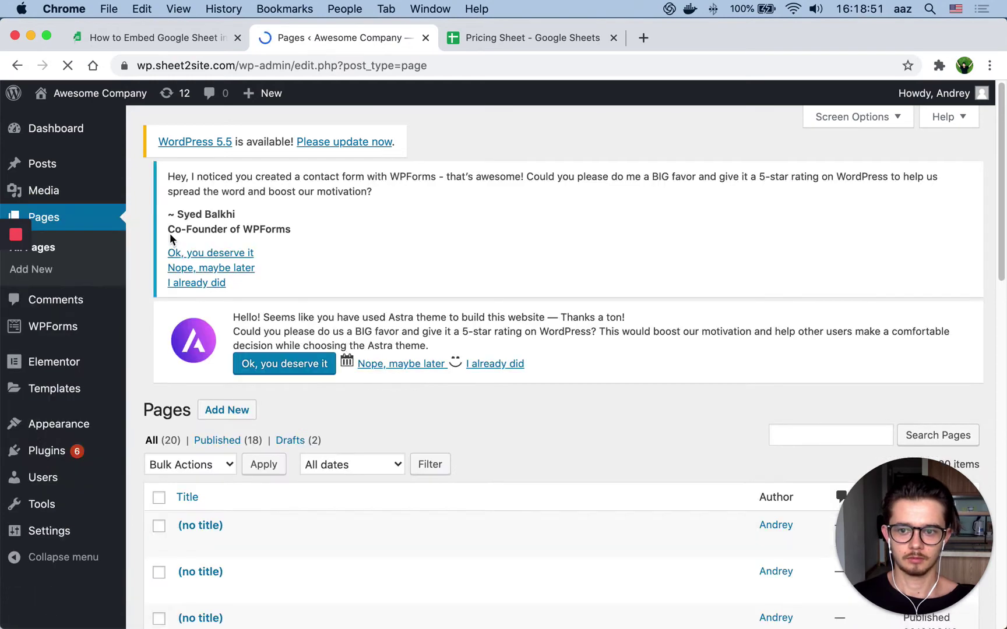
click(43, 268)
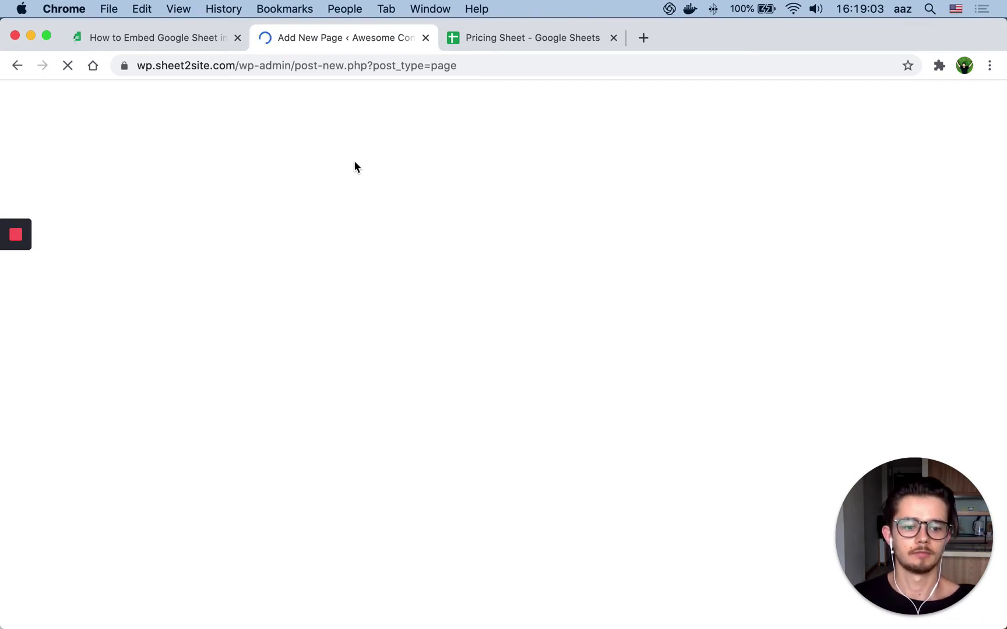
click(243, 270)
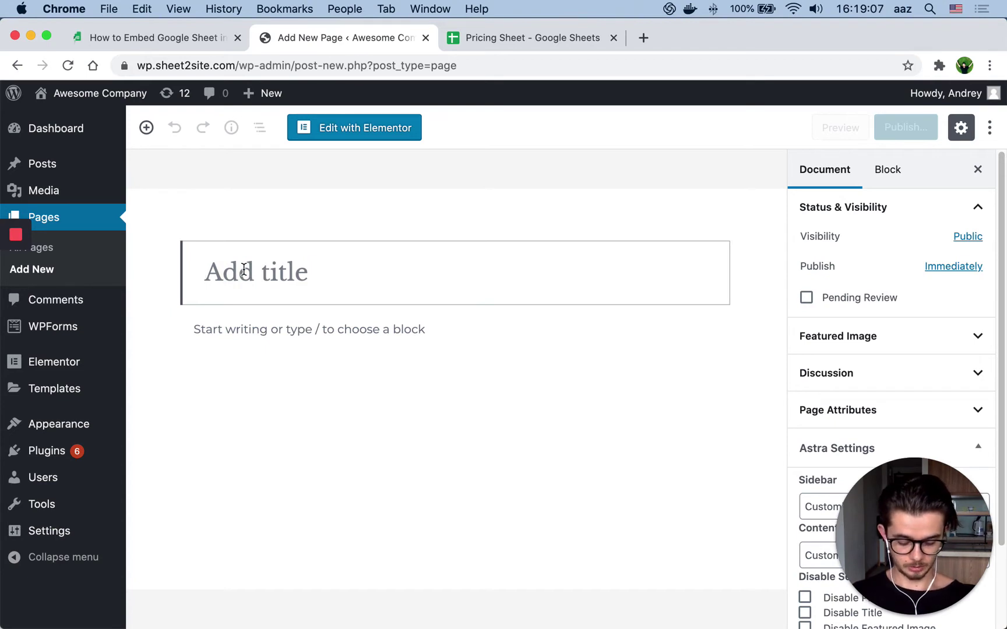
text(Pricing)
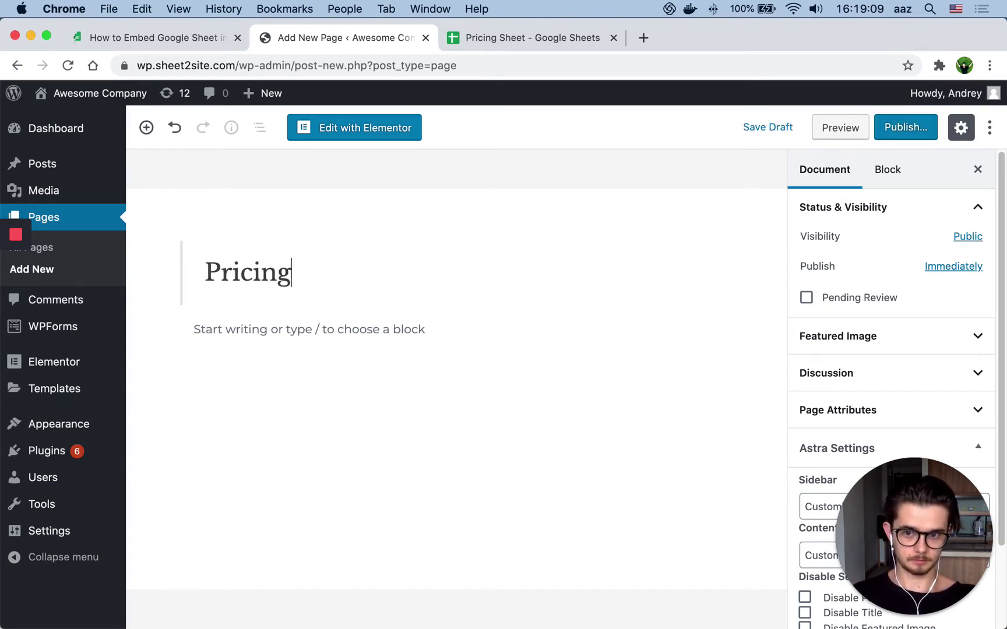
click(231, 329)
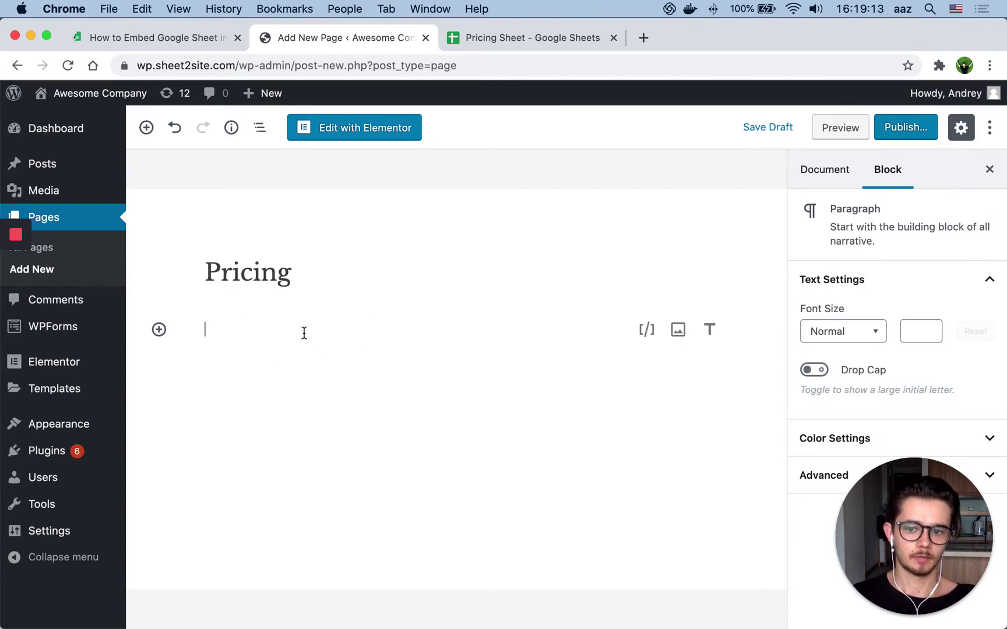
click(504, 39)
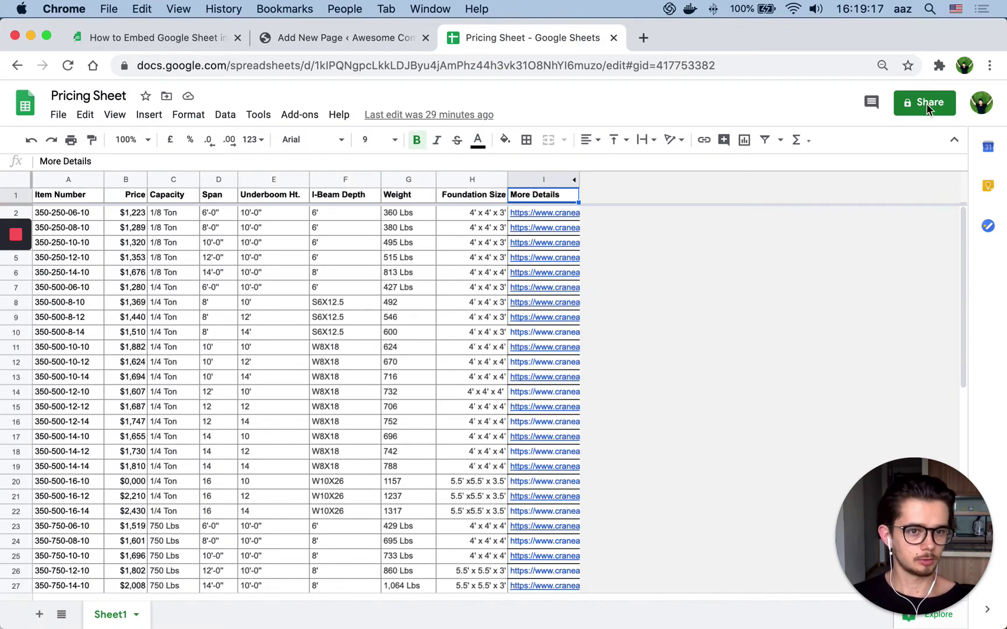
Set the Pricing Sheet's sharing to 'Anyone with the link' as Viewer
click(926, 109)
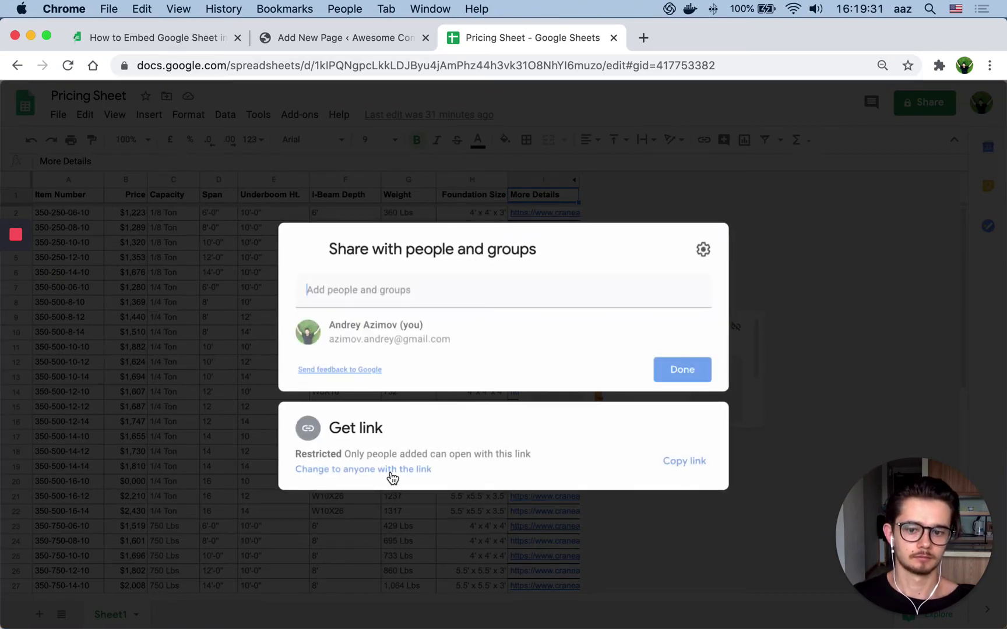
click(398, 470)
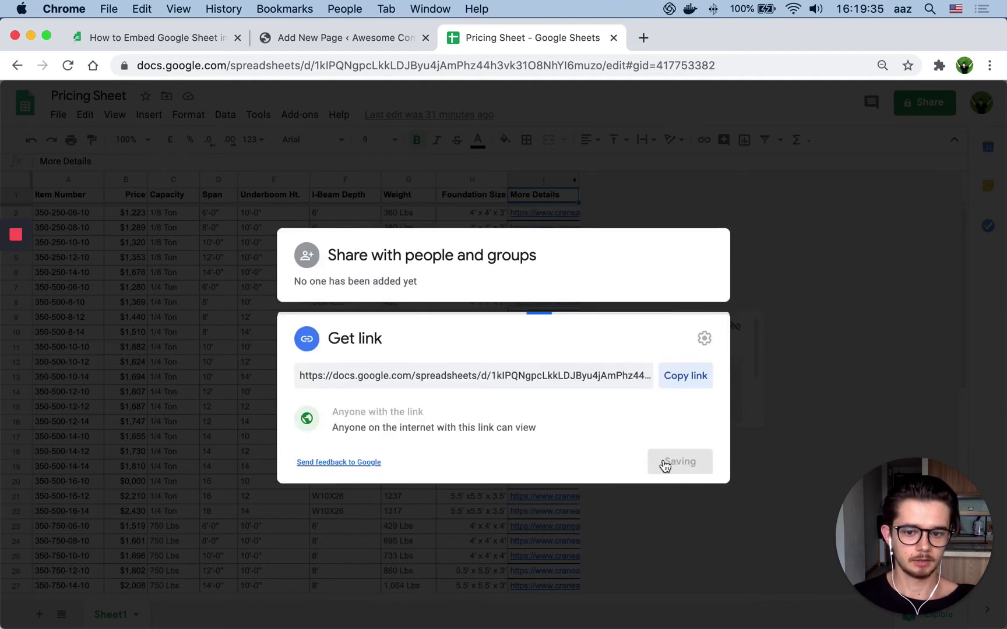
click(683, 461)
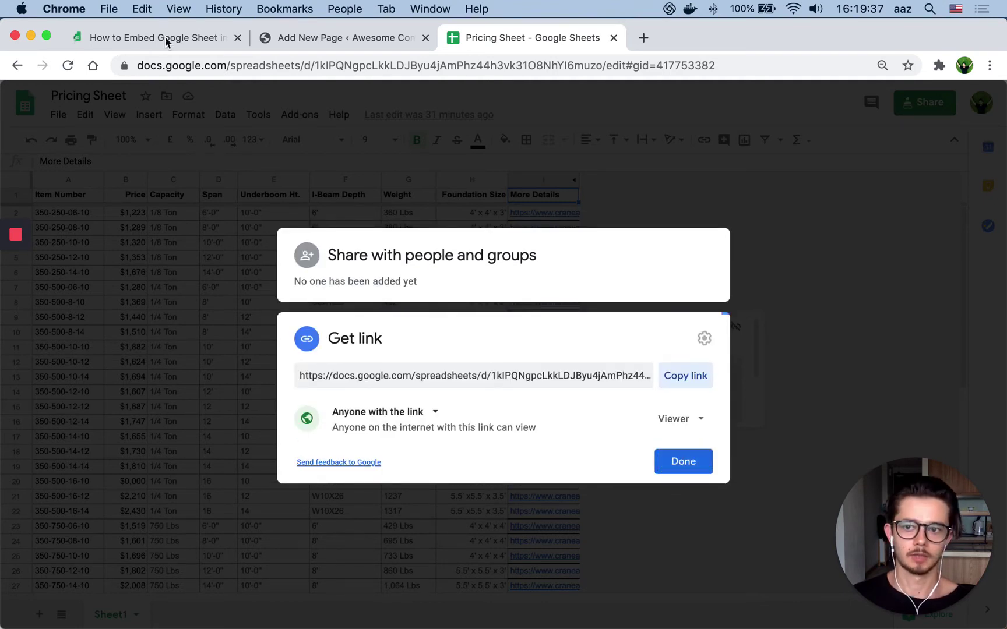
click(685, 464)
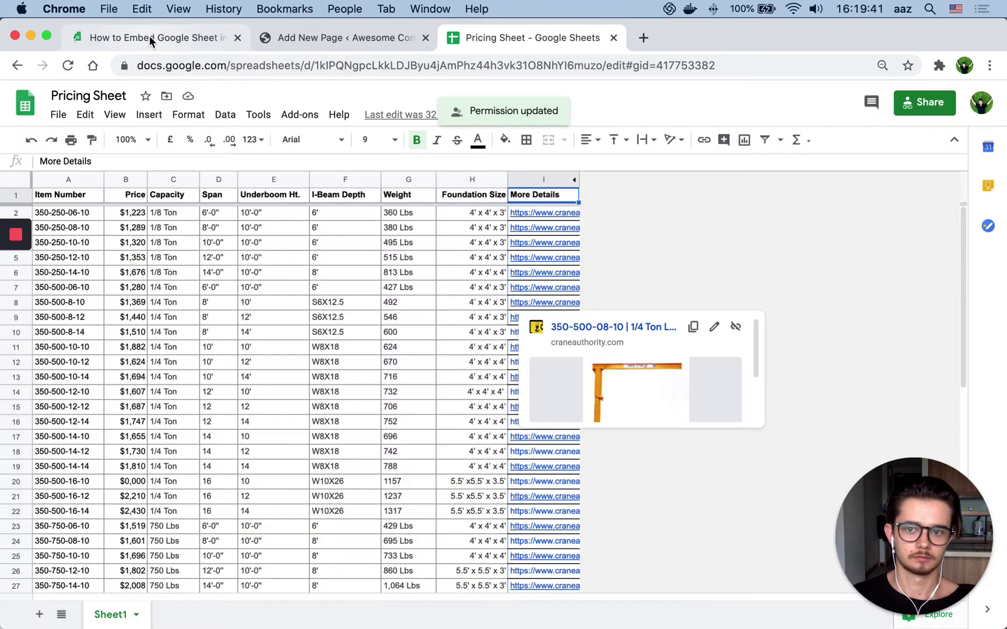
Review the sheet2site tutorial, then select the spreadsheet ID in the Sheets address bar
click(150, 36)
scroll(561, 307, down, 10)
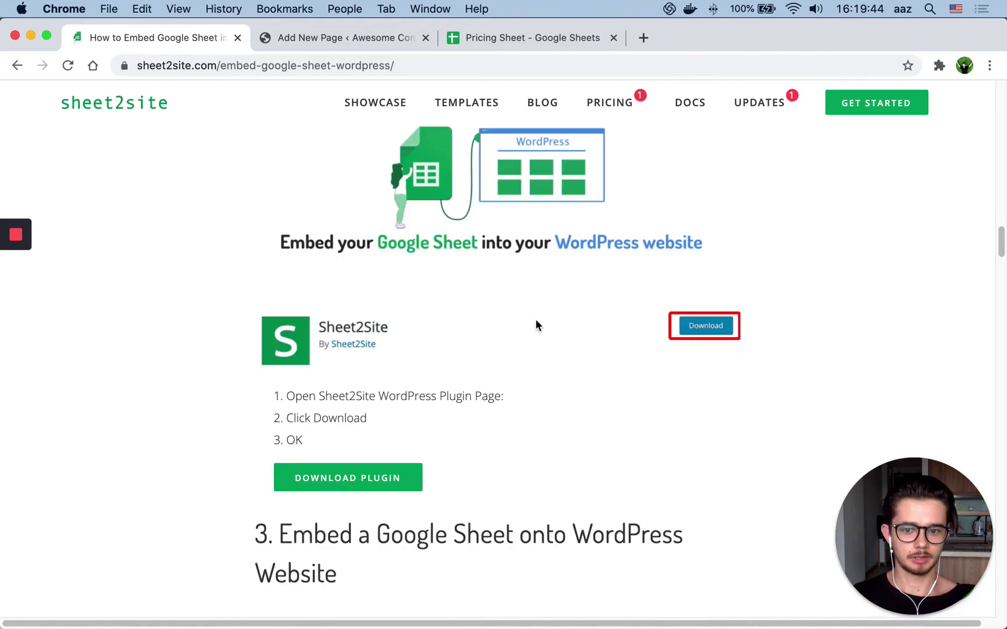
scroll(535, 319, down, 5)
scroll(536, 319, down, 5)
scroll(536, 319, down, 2)
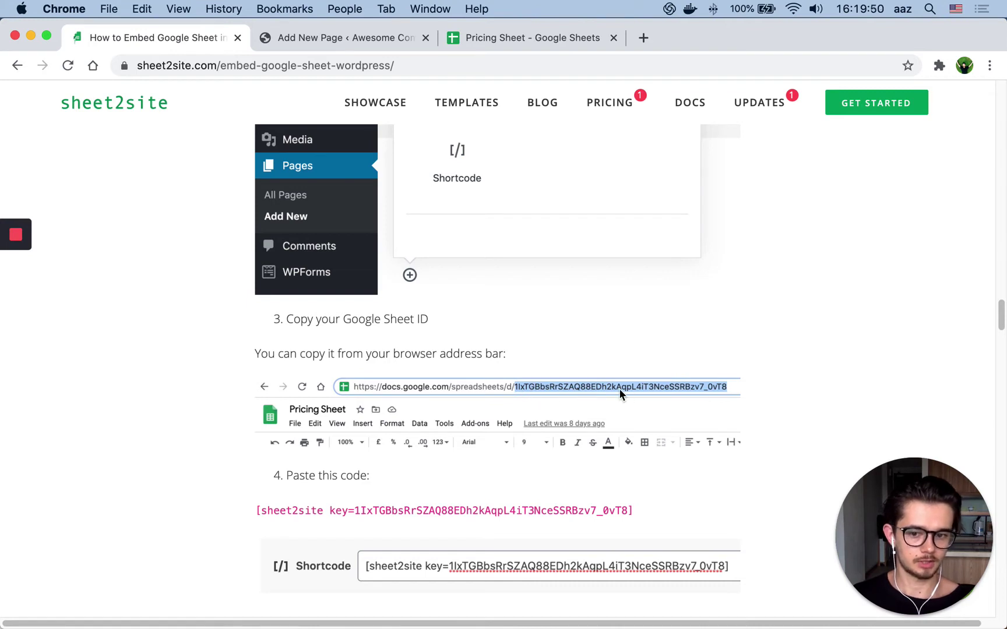
click(497, 38)
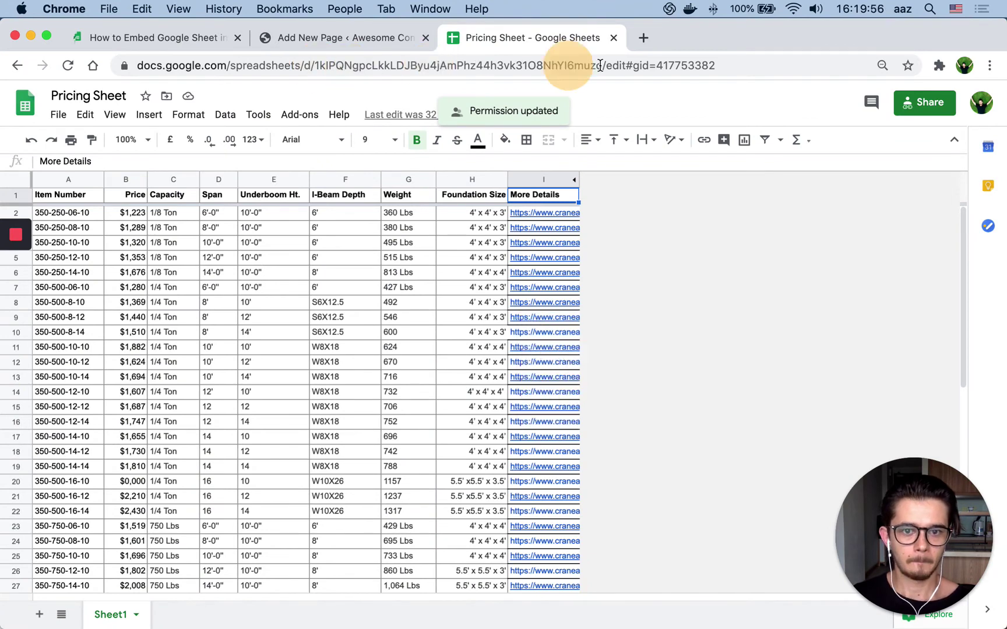
double_click(600, 66)
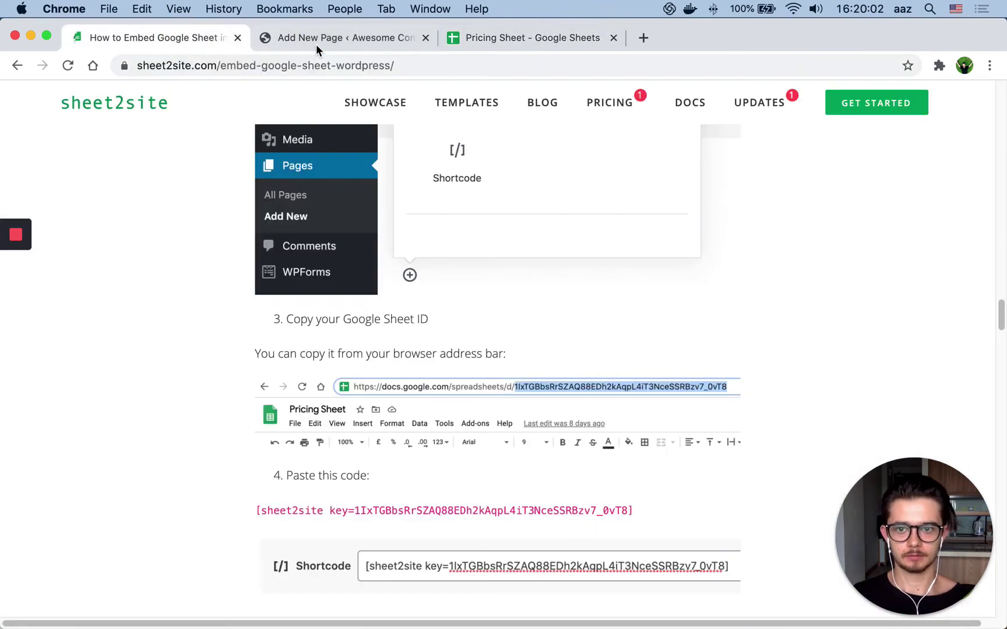
Add a Shortcode block containing [sheet2site key=...] with the pasted Pricing Sheet key
click(316, 44)
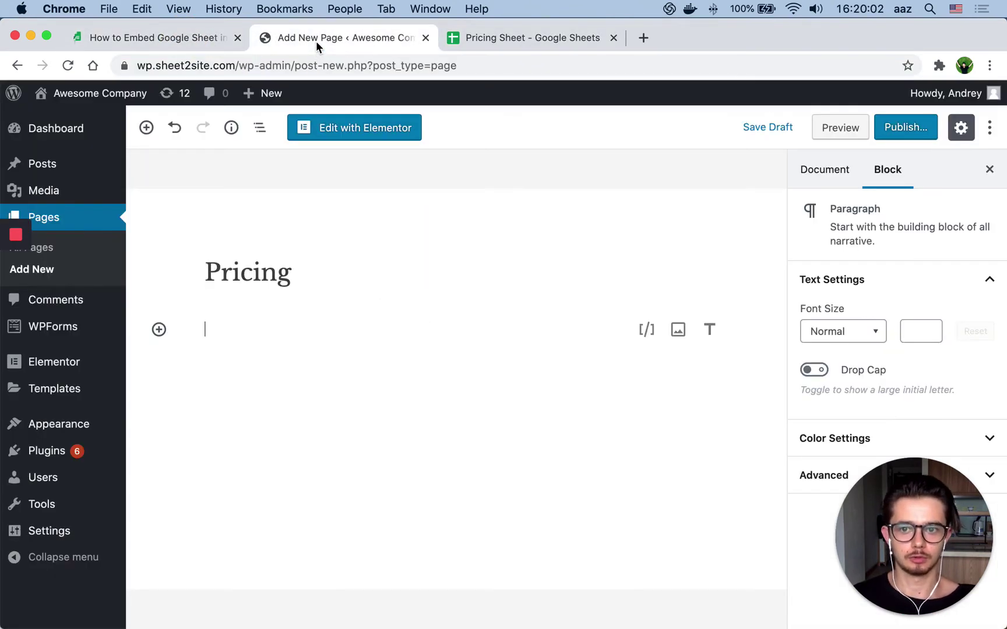
click(160, 330)
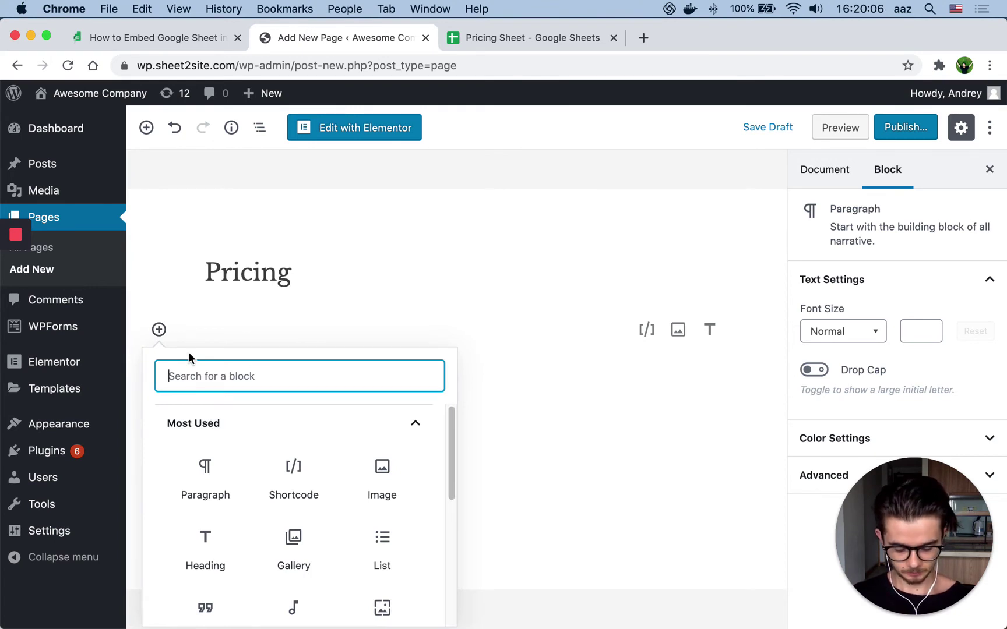
text(sho)
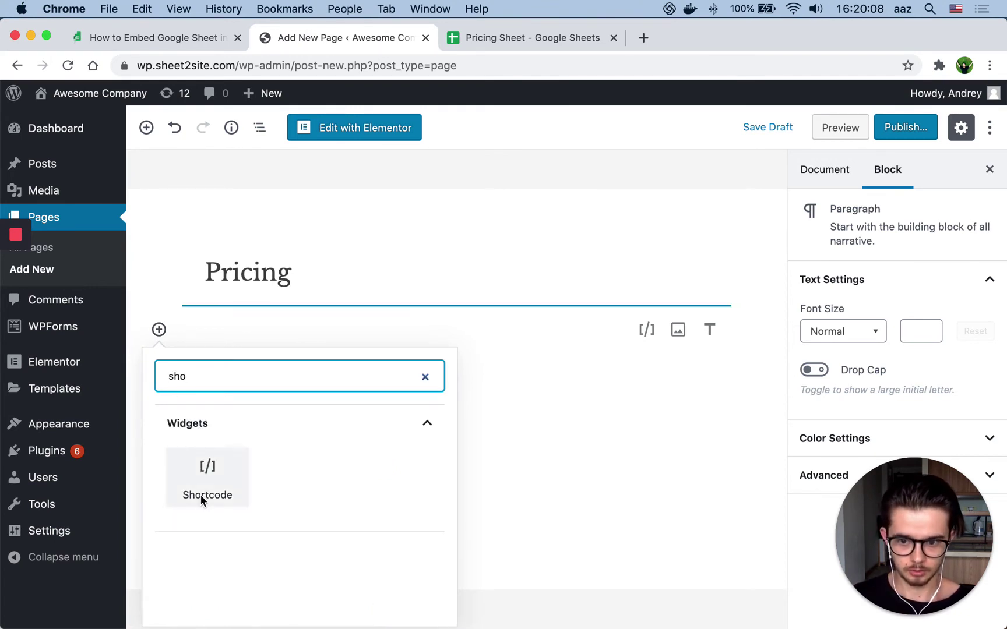
click(205, 482)
click(342, 353)
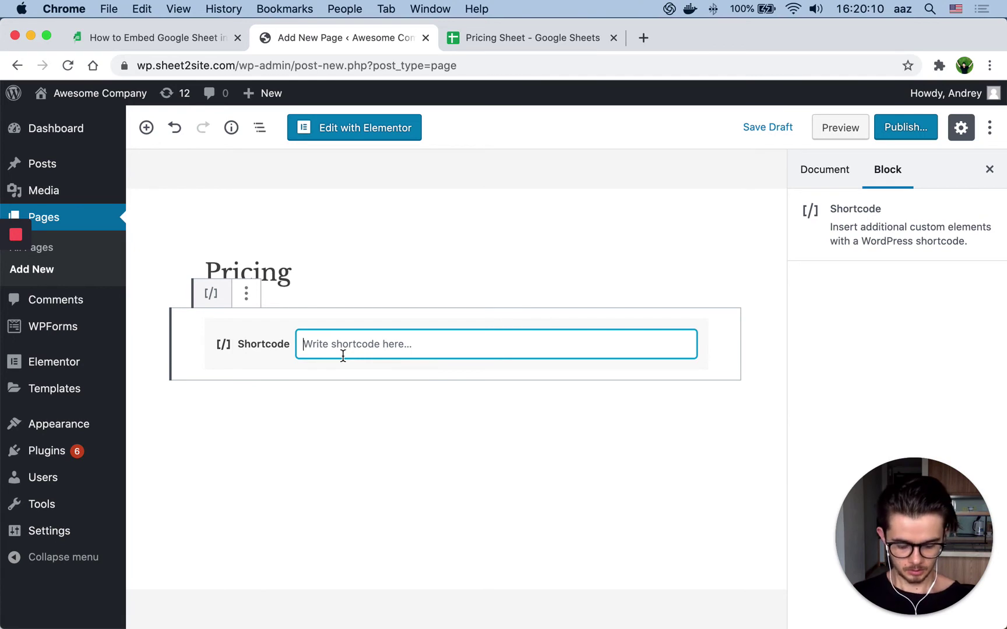
text([sheet2s)
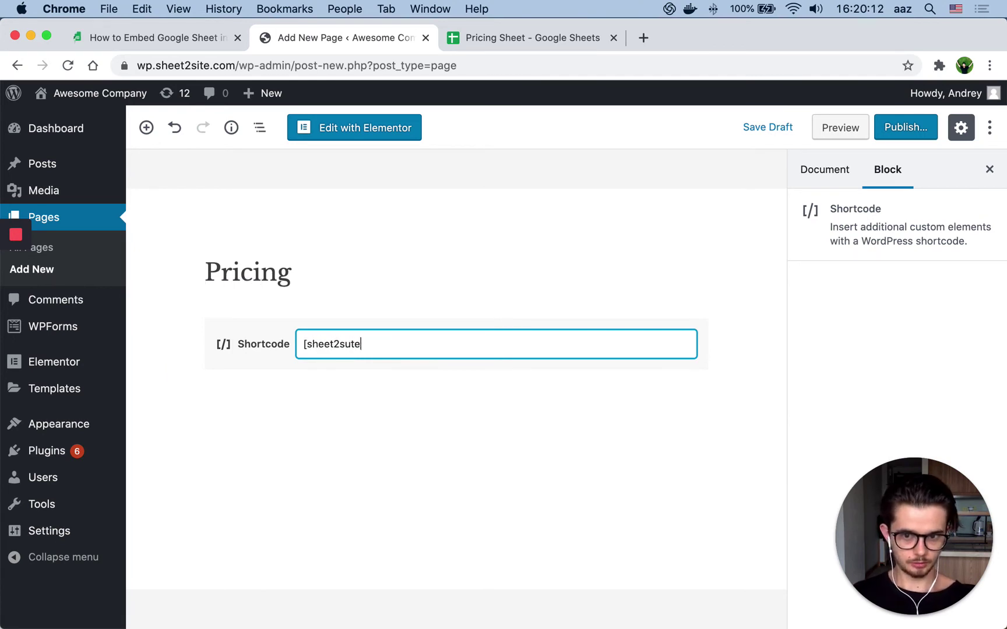
text(ite key=)
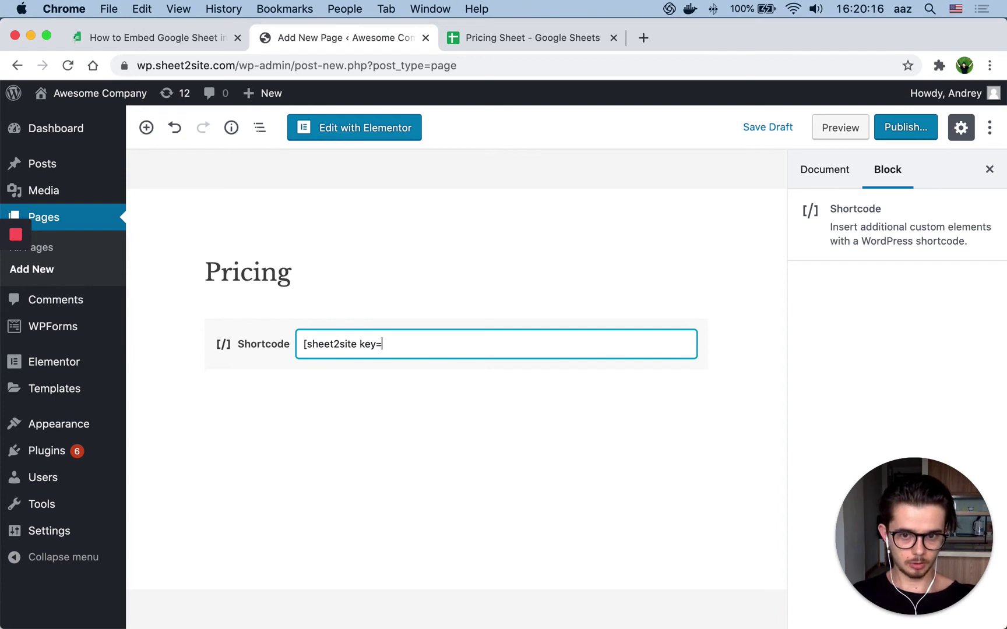
key(super+v)
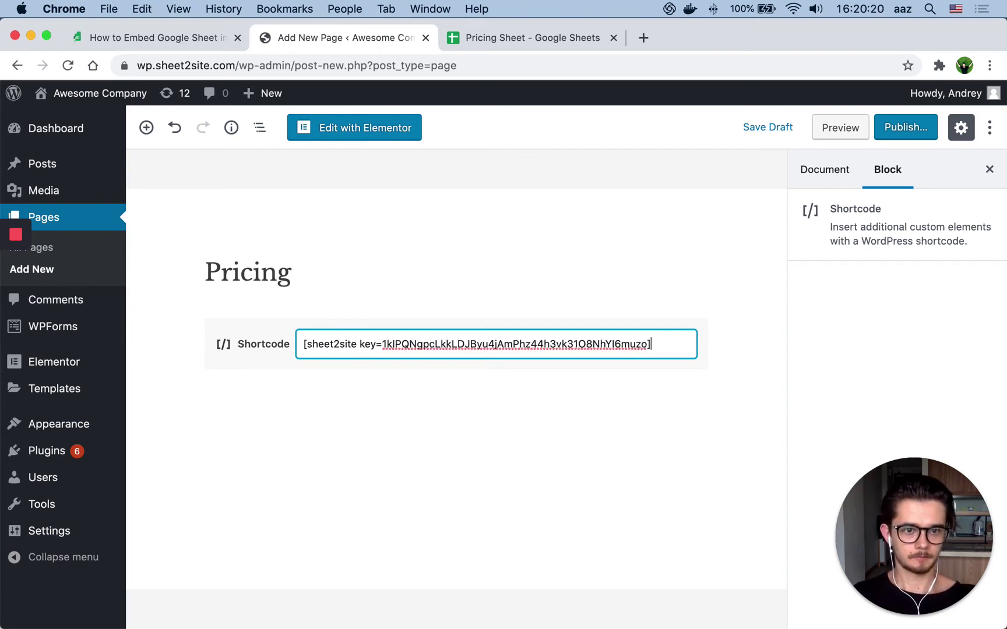
click(387, 434)
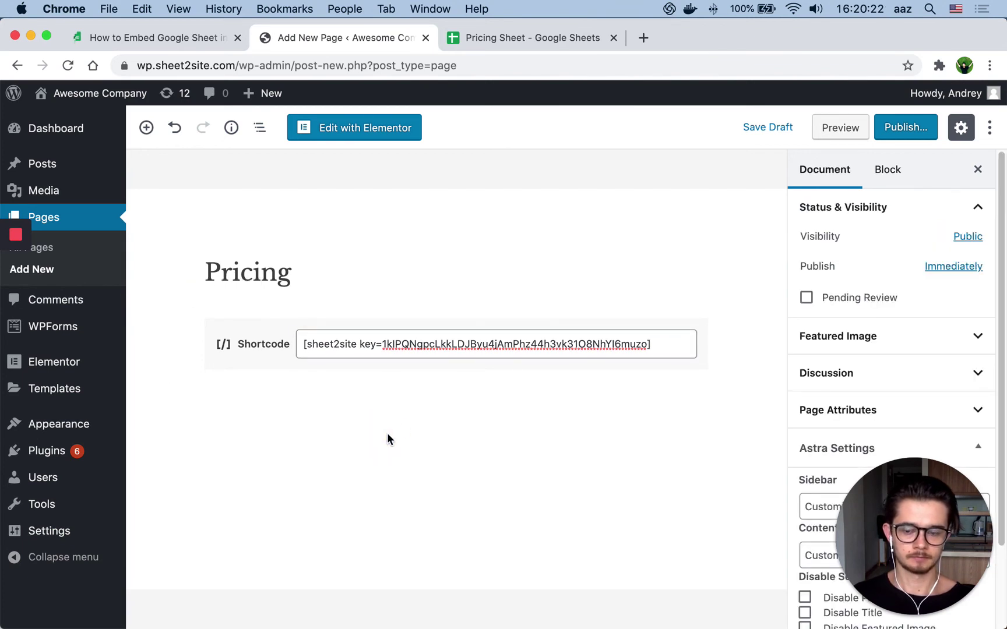
mouse_move(456, 405)
click(662, 348)
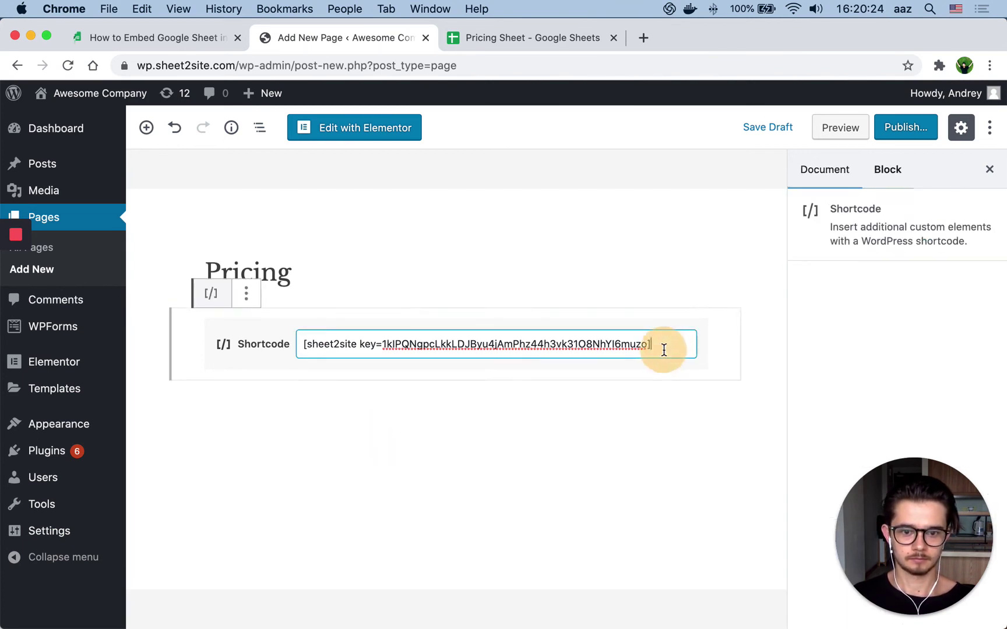
click(631, 434)
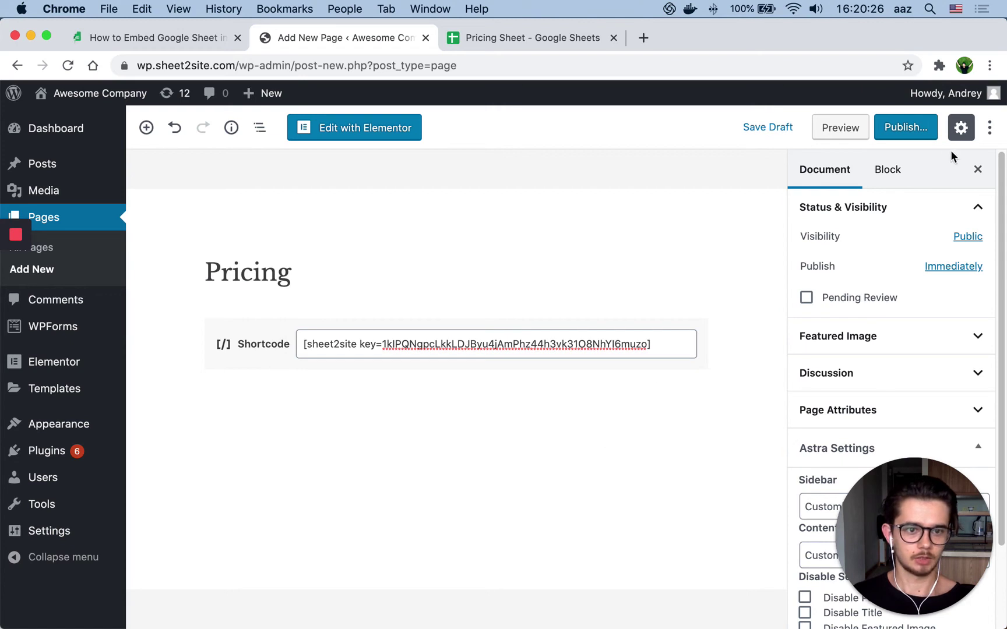
Publish the Pricing page and view it live
click(918, 135)
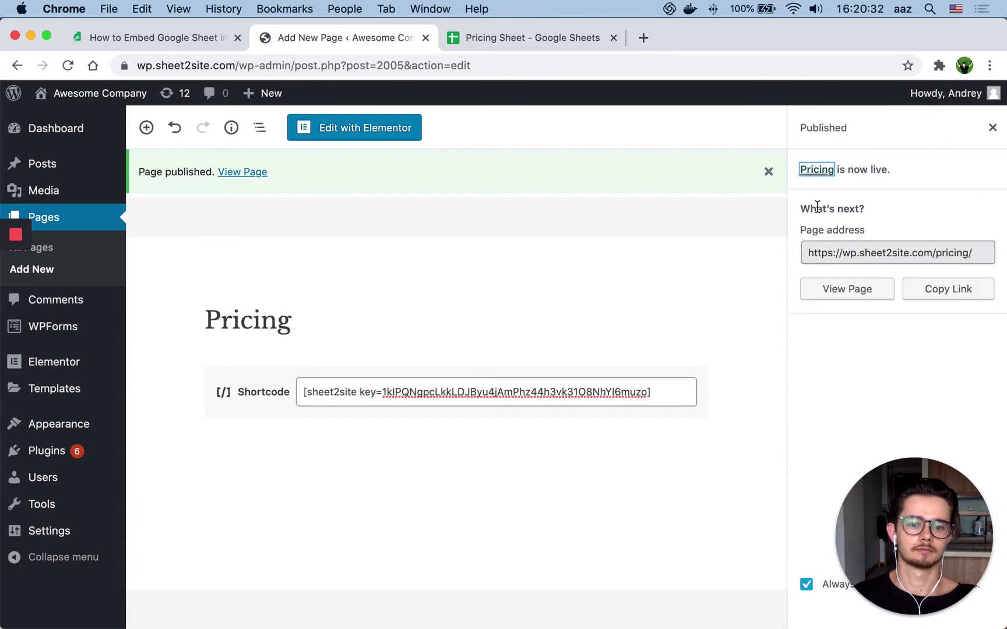
click(863, 296)
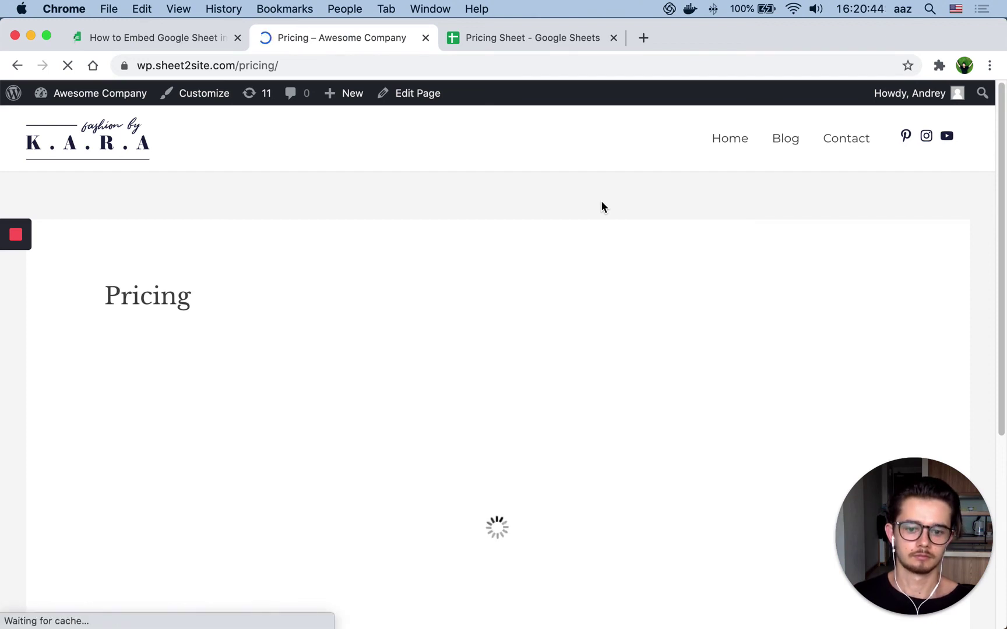
scroll(678, 312, down, 1)
scroll(885, 164, down, 3)
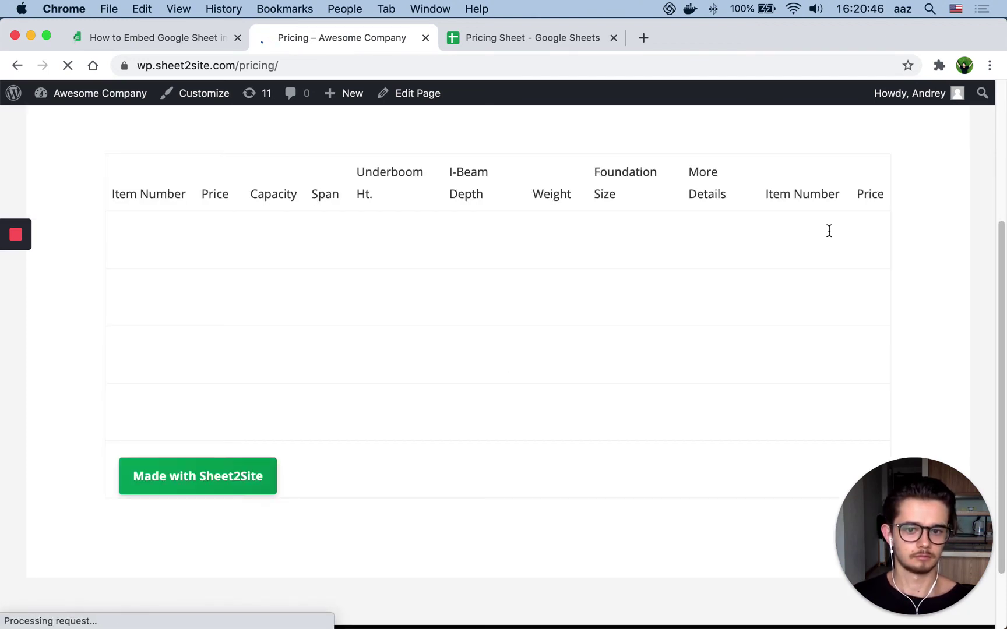
scroll(828, 230, up, 3)
scroll(811, 347, down, 1)
scroll(810, 348, down, 2)
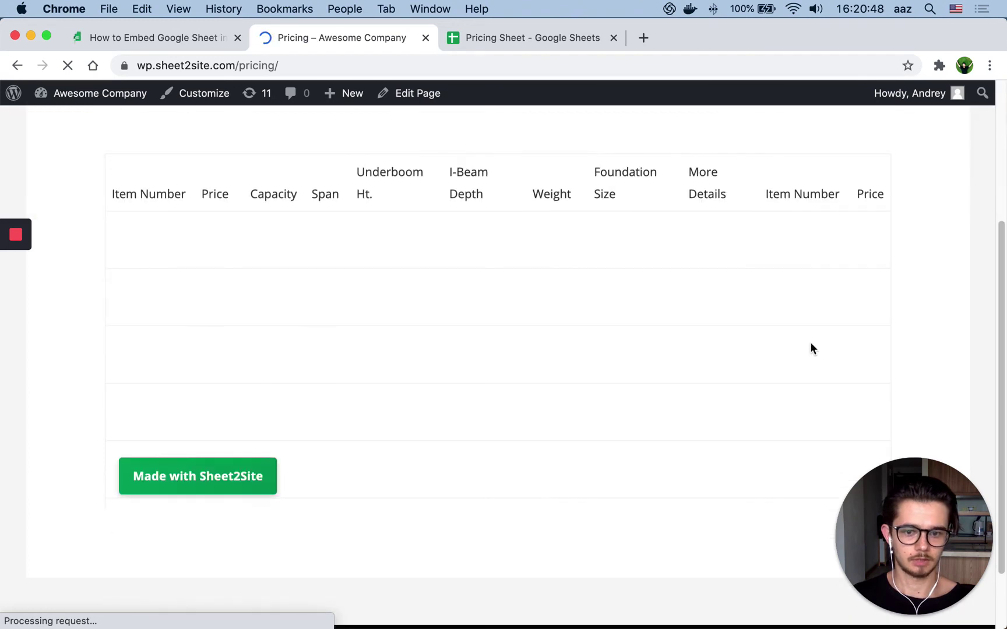
scroll(642, 340, down, 3)
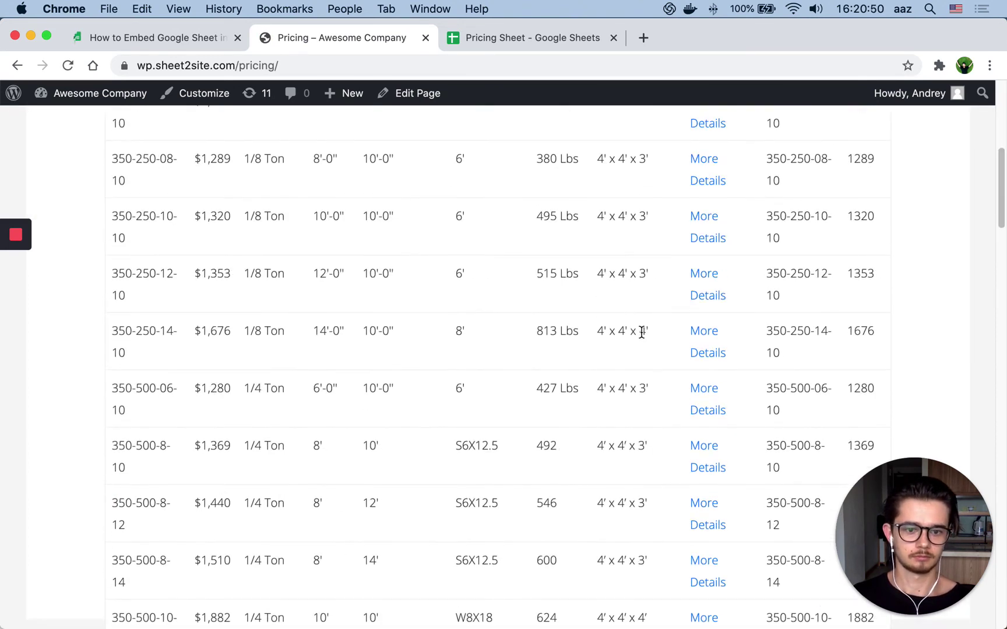
scroll(640, 332, up, 1)
scroll(643, 331, up, 3)
scroll(644, 330, up, 3)
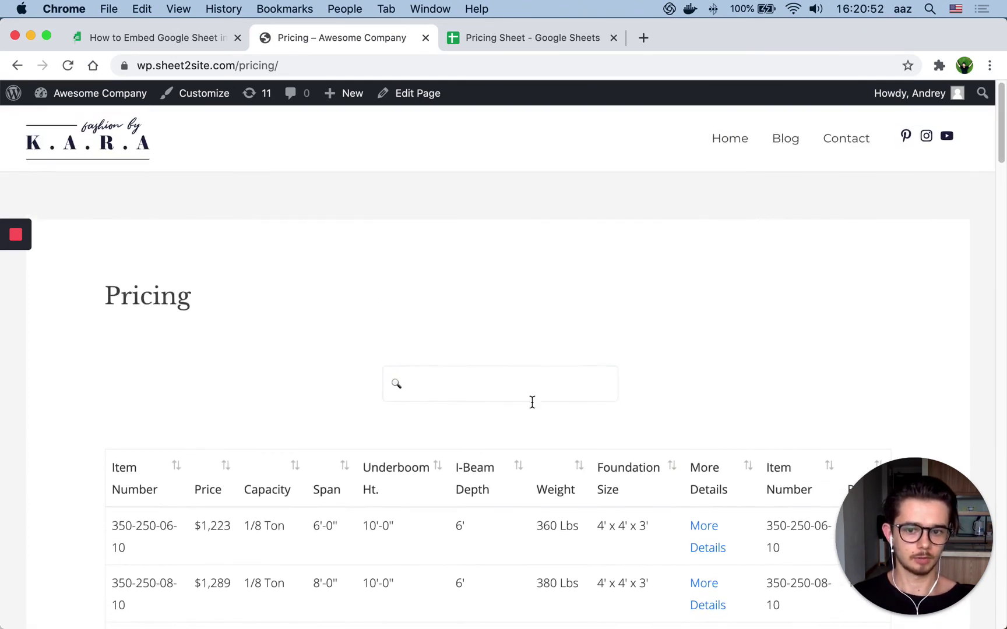
scroll(532, 402, down, 3)
scroll(689, 387, down, 5)
scroll(691, 386, down, 2)
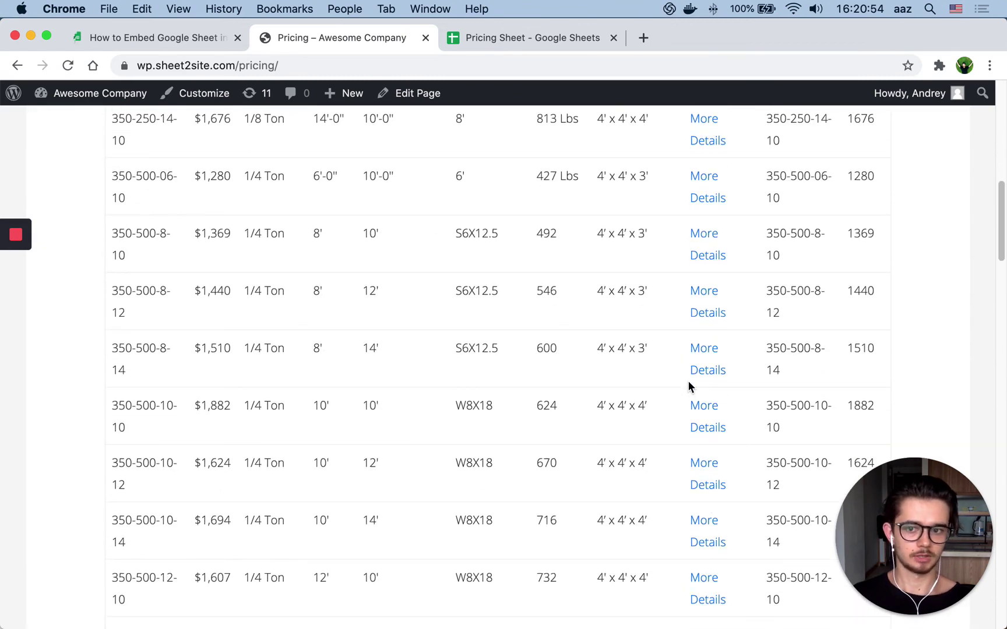
scroll(690, 370, up, 2)
scroll(690, 338, up, 3)
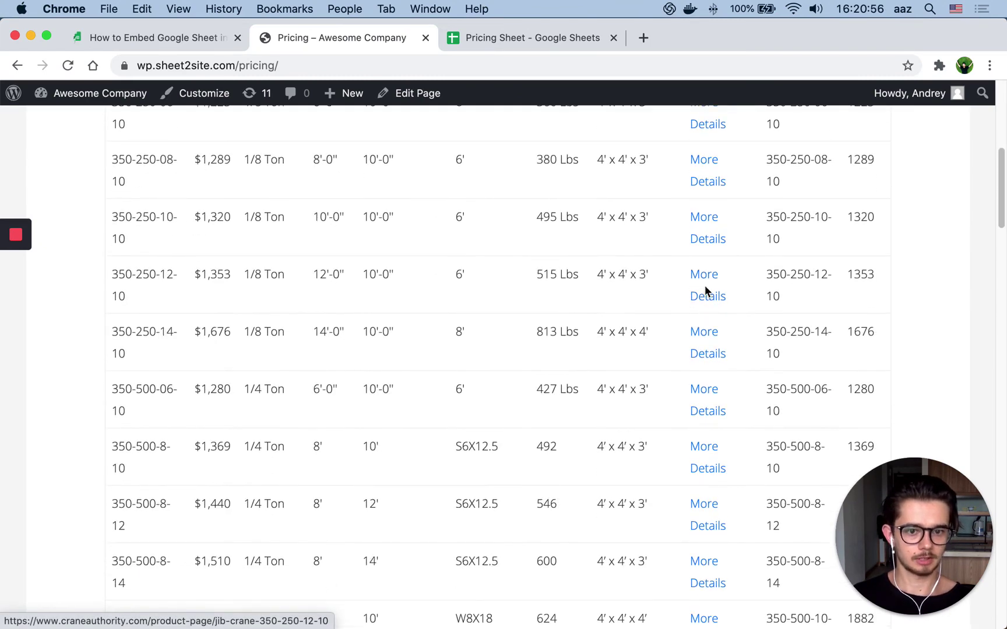
scroll(532, 340, up, 1)
scroll(526, 340, up, 4)
scroll(523, 366, up, 2)
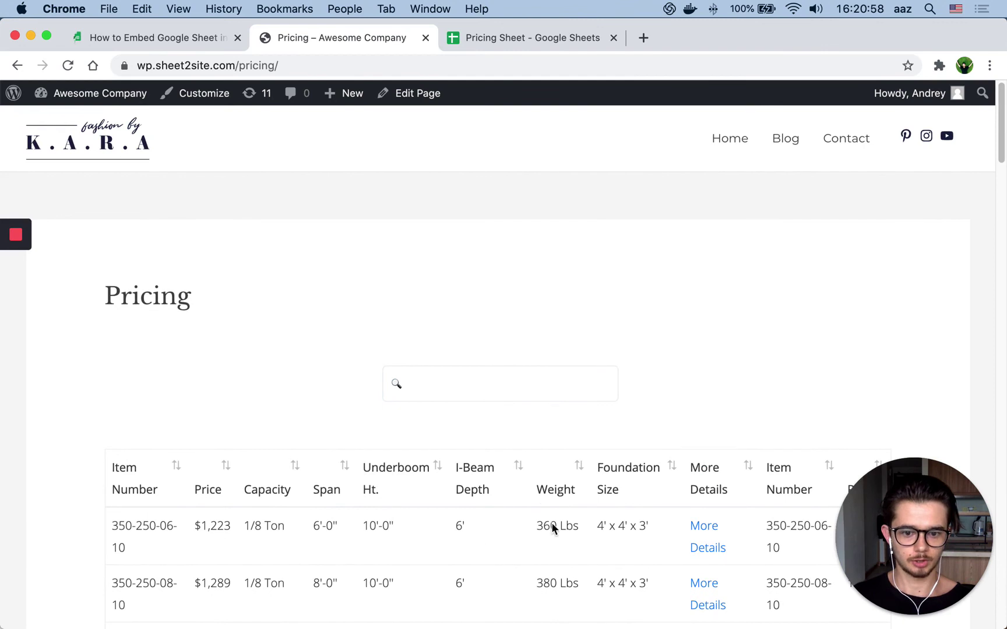
scroll(236, 427, down, 1)
scroll(247, 479, down, 4)
scroll(161, 554, down, 3)
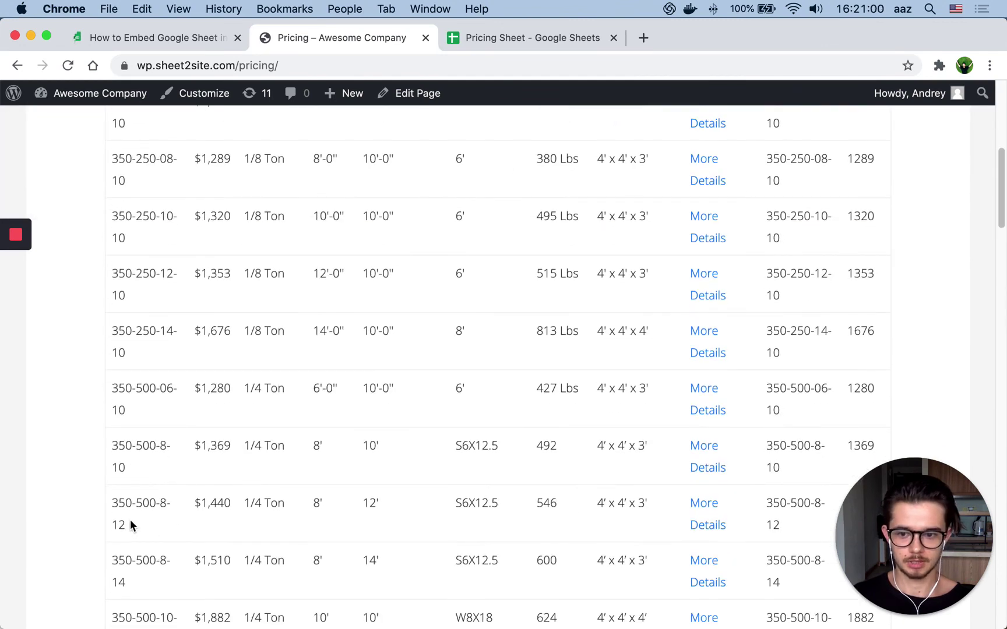
double_click(126, 504)
key(super+c)
scroll(441, 472, up, 5)
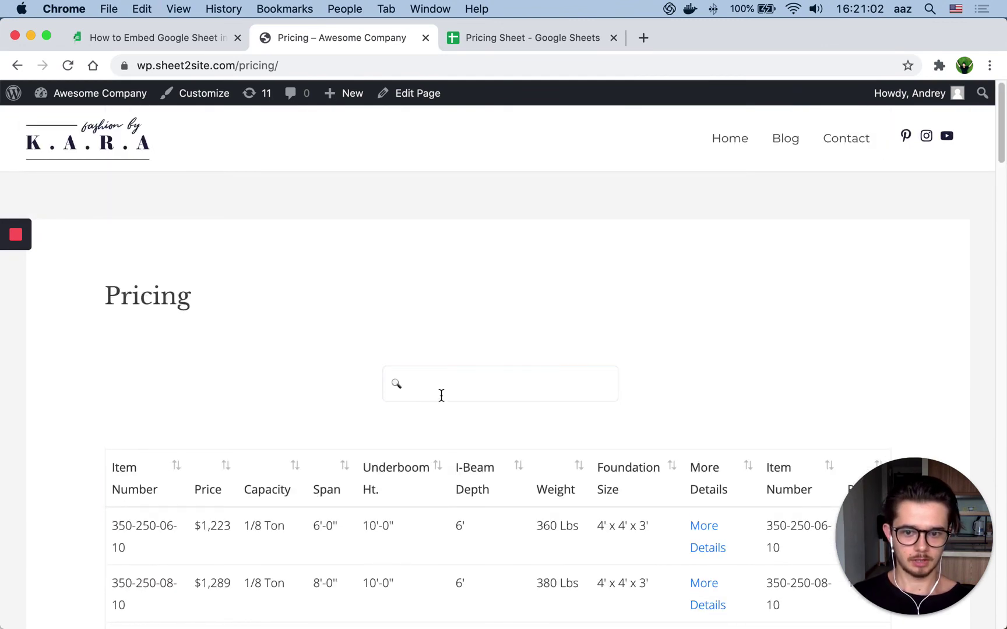
click(440, 396)
key(super+v)
scroll(598, 457, down, 3)
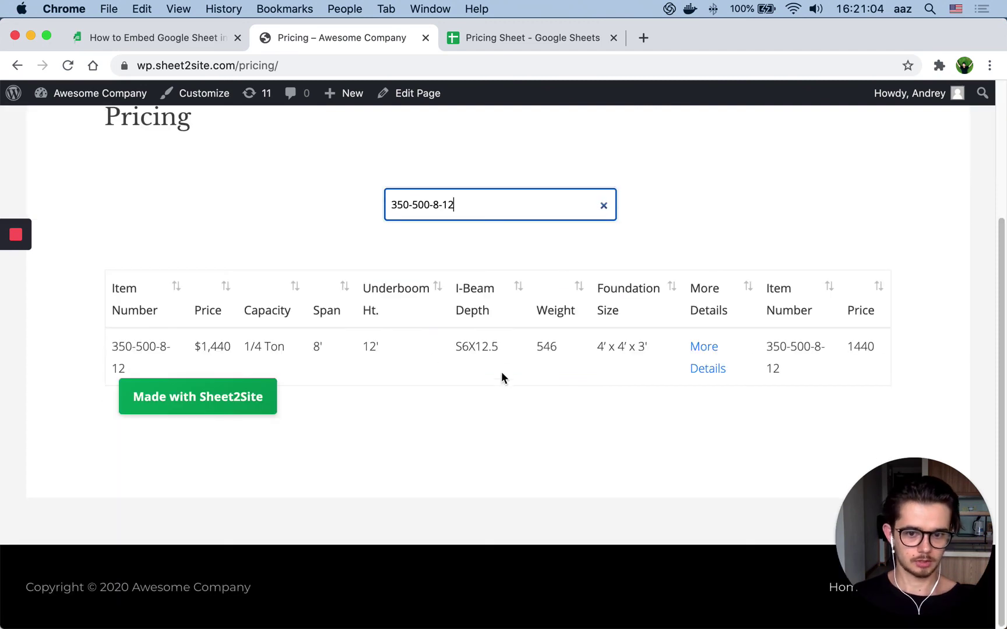
click(603, 207)
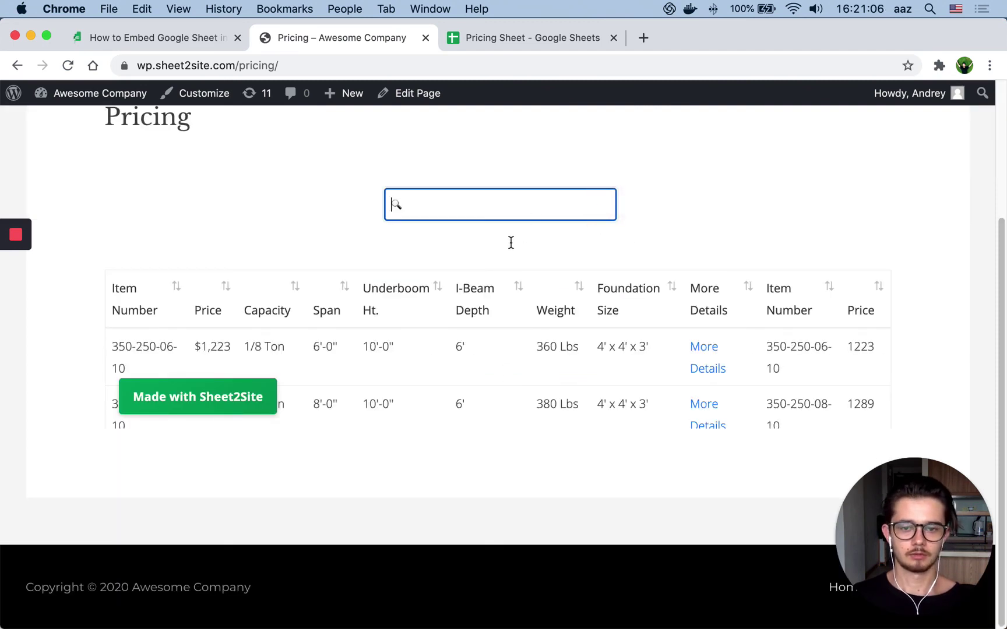
scroll(692, 284, up, 3)
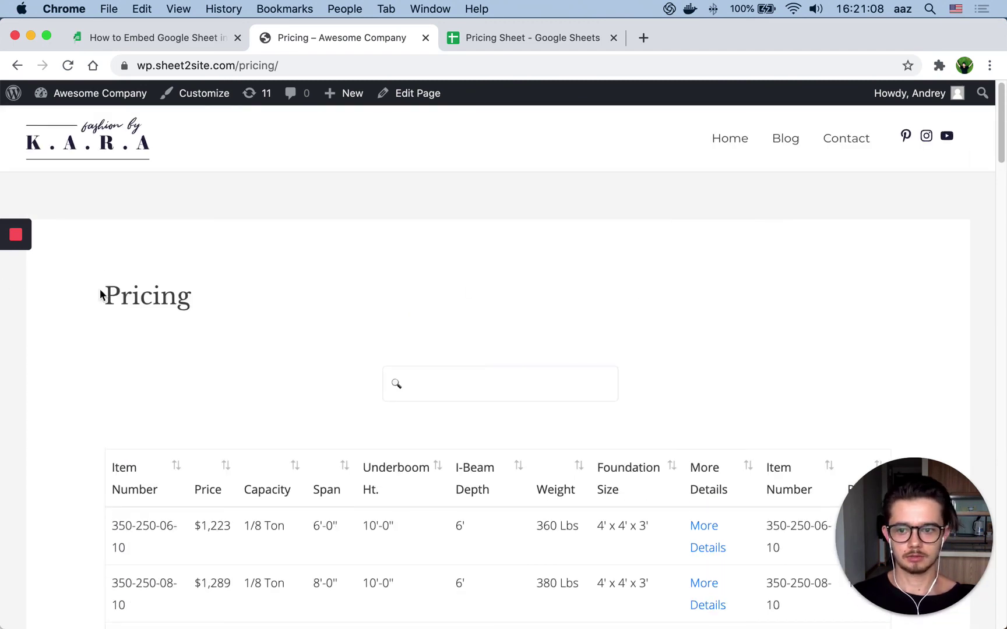
click(454, 46)
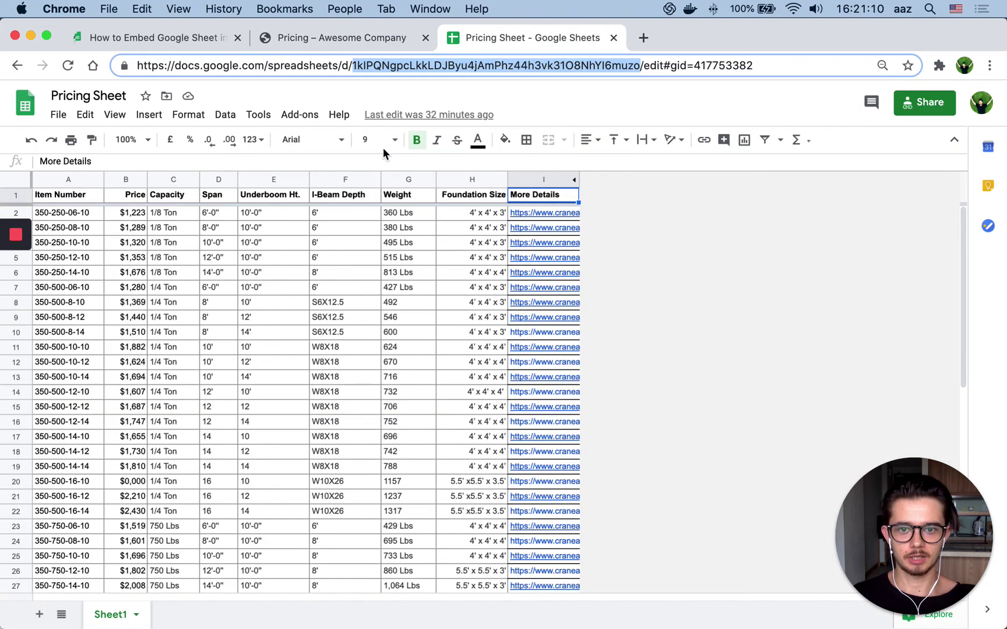
click(366, 37)
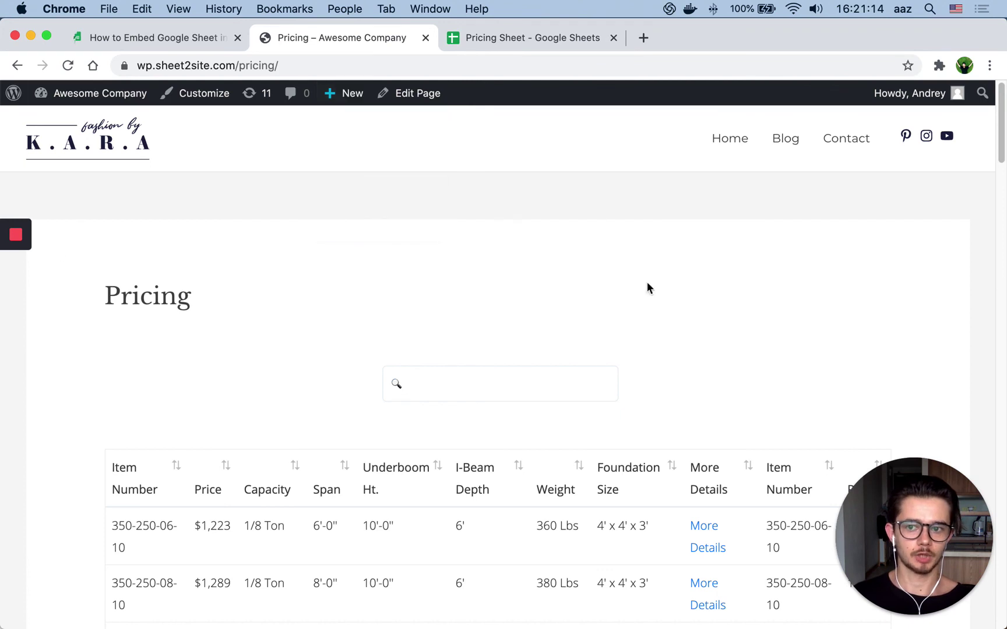